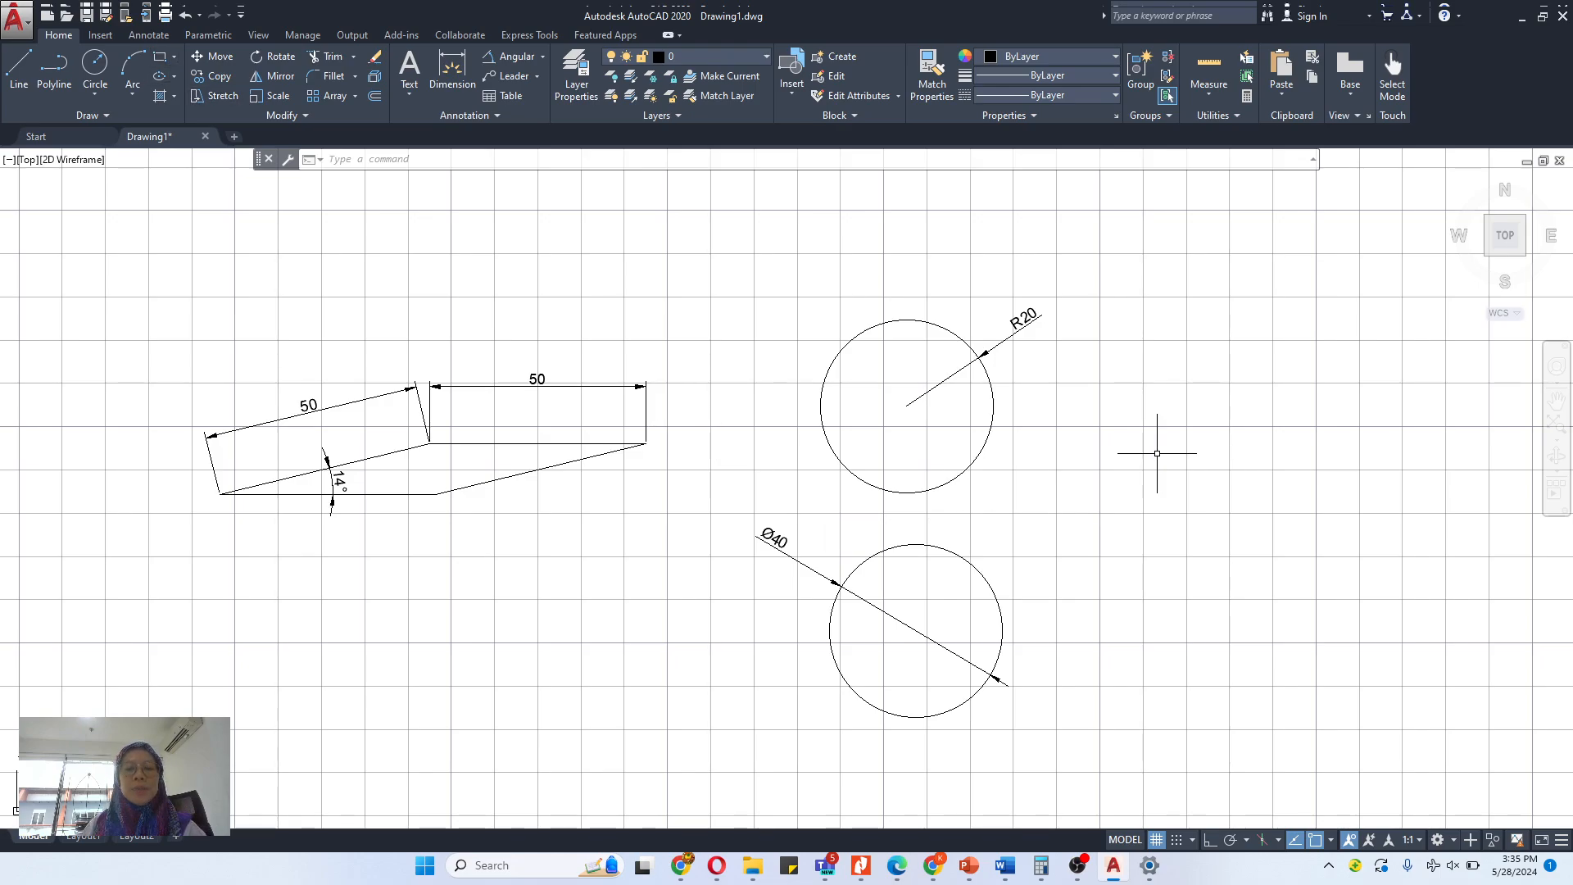
- Draw a 50 by 30 rectangle in the empty area to the right of the two circles
left_click(1557, 399)
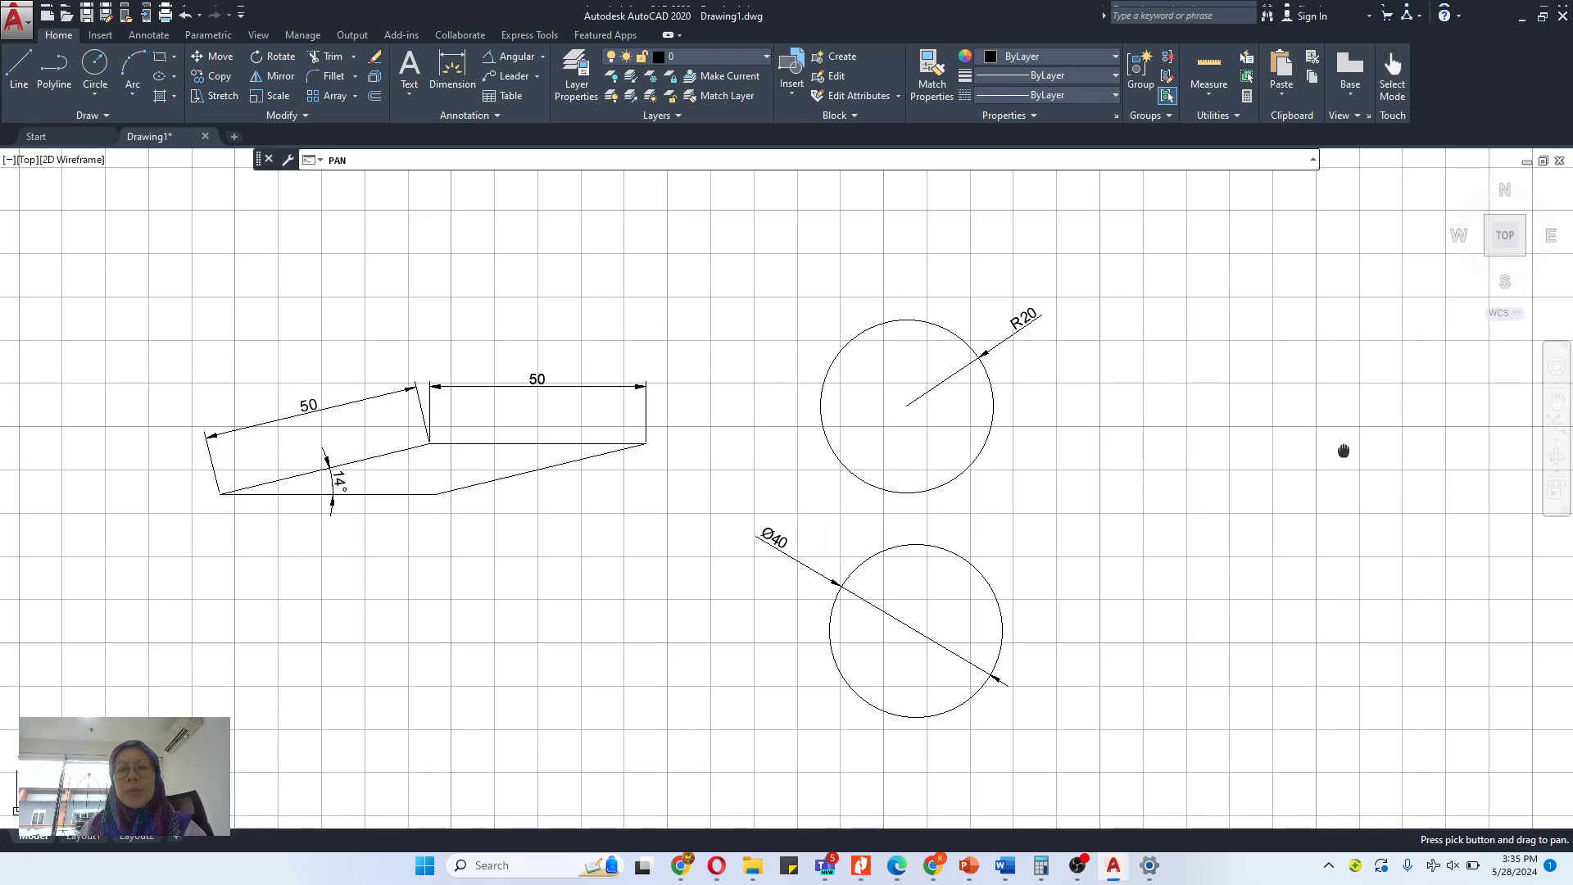
left_click_drag(1344, 449, 662, 430)
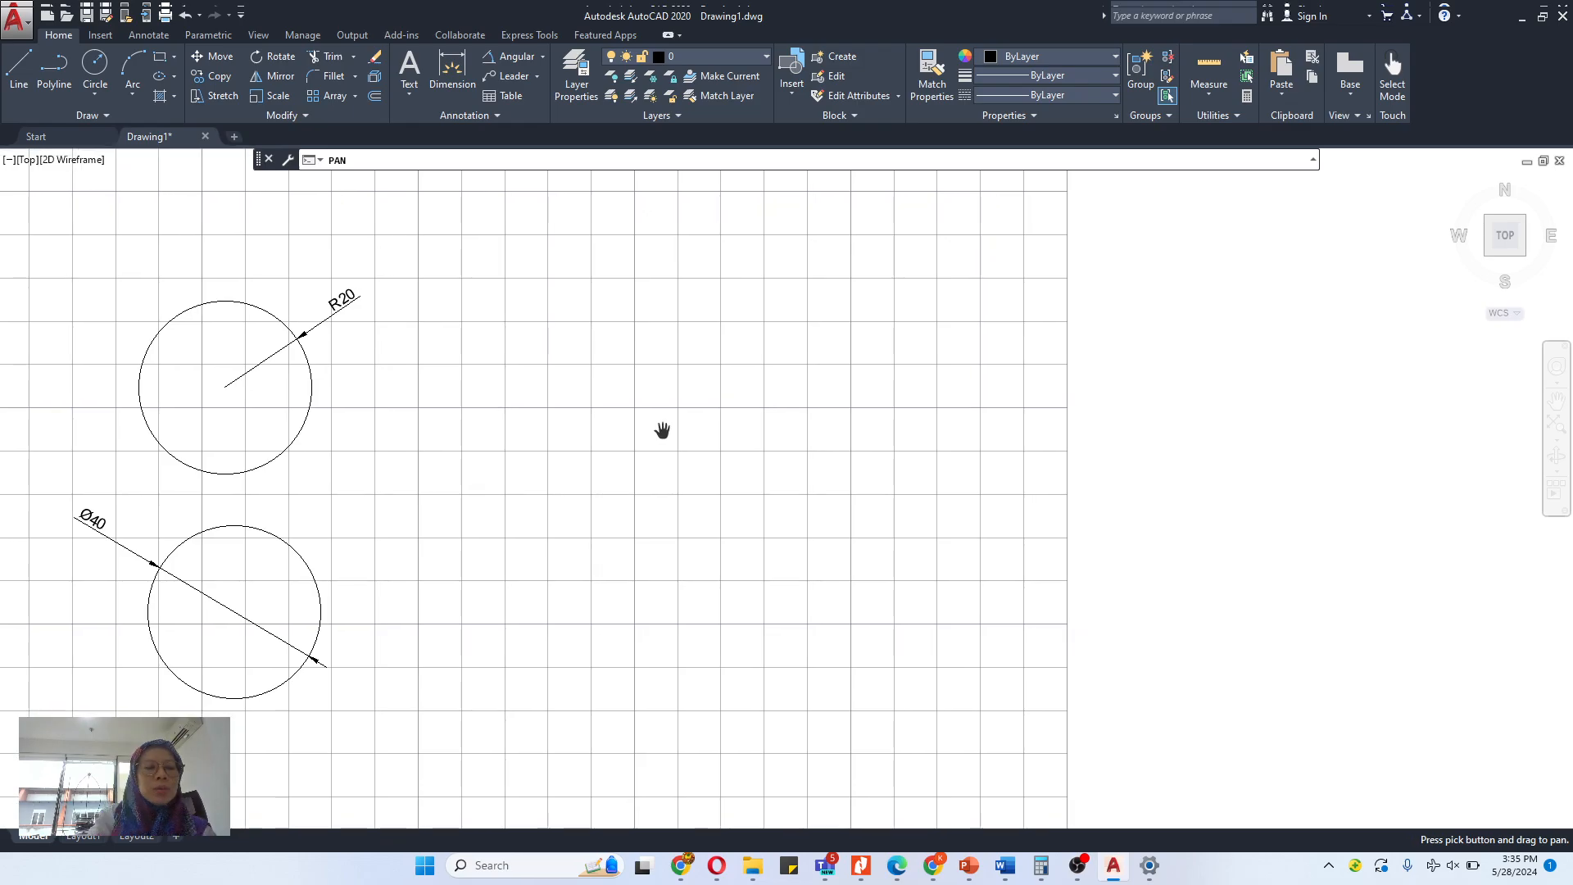
key("Escape")
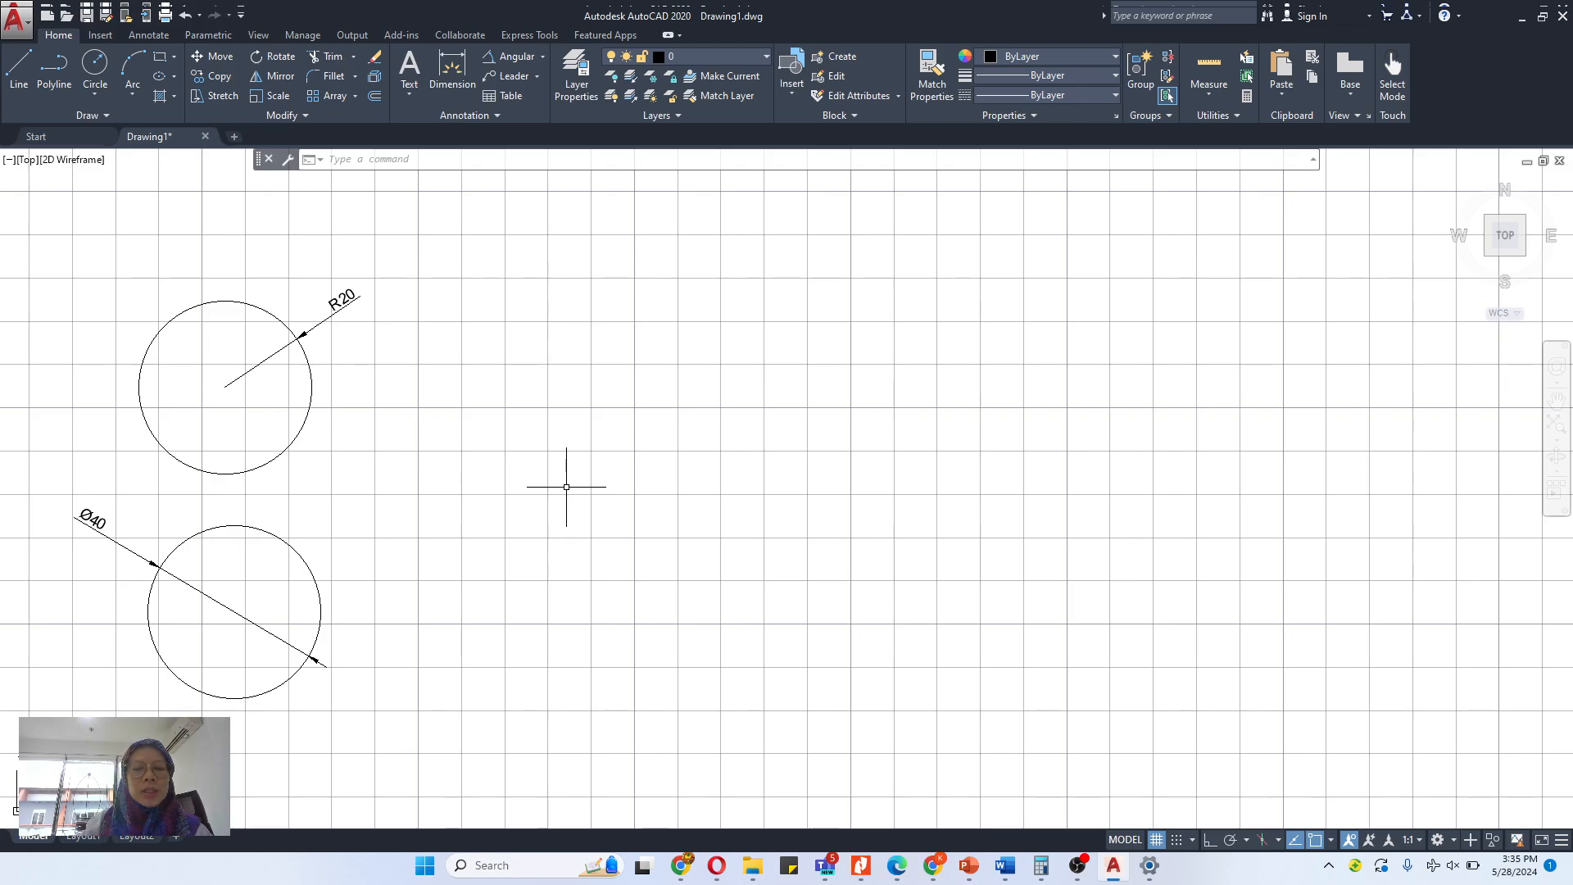
type("REC")
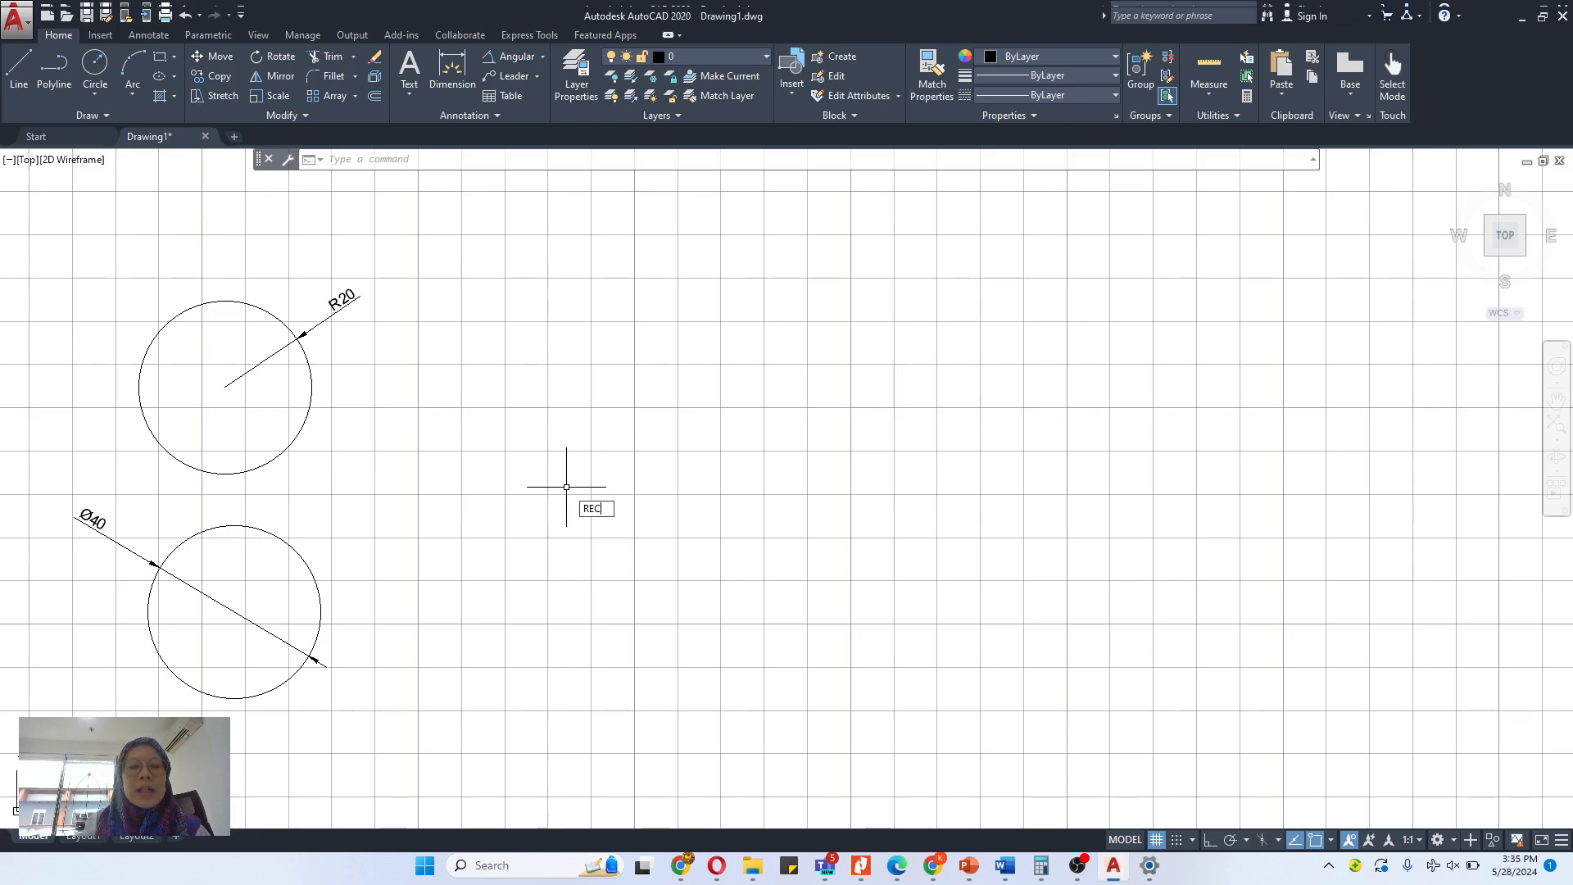
key("Return")
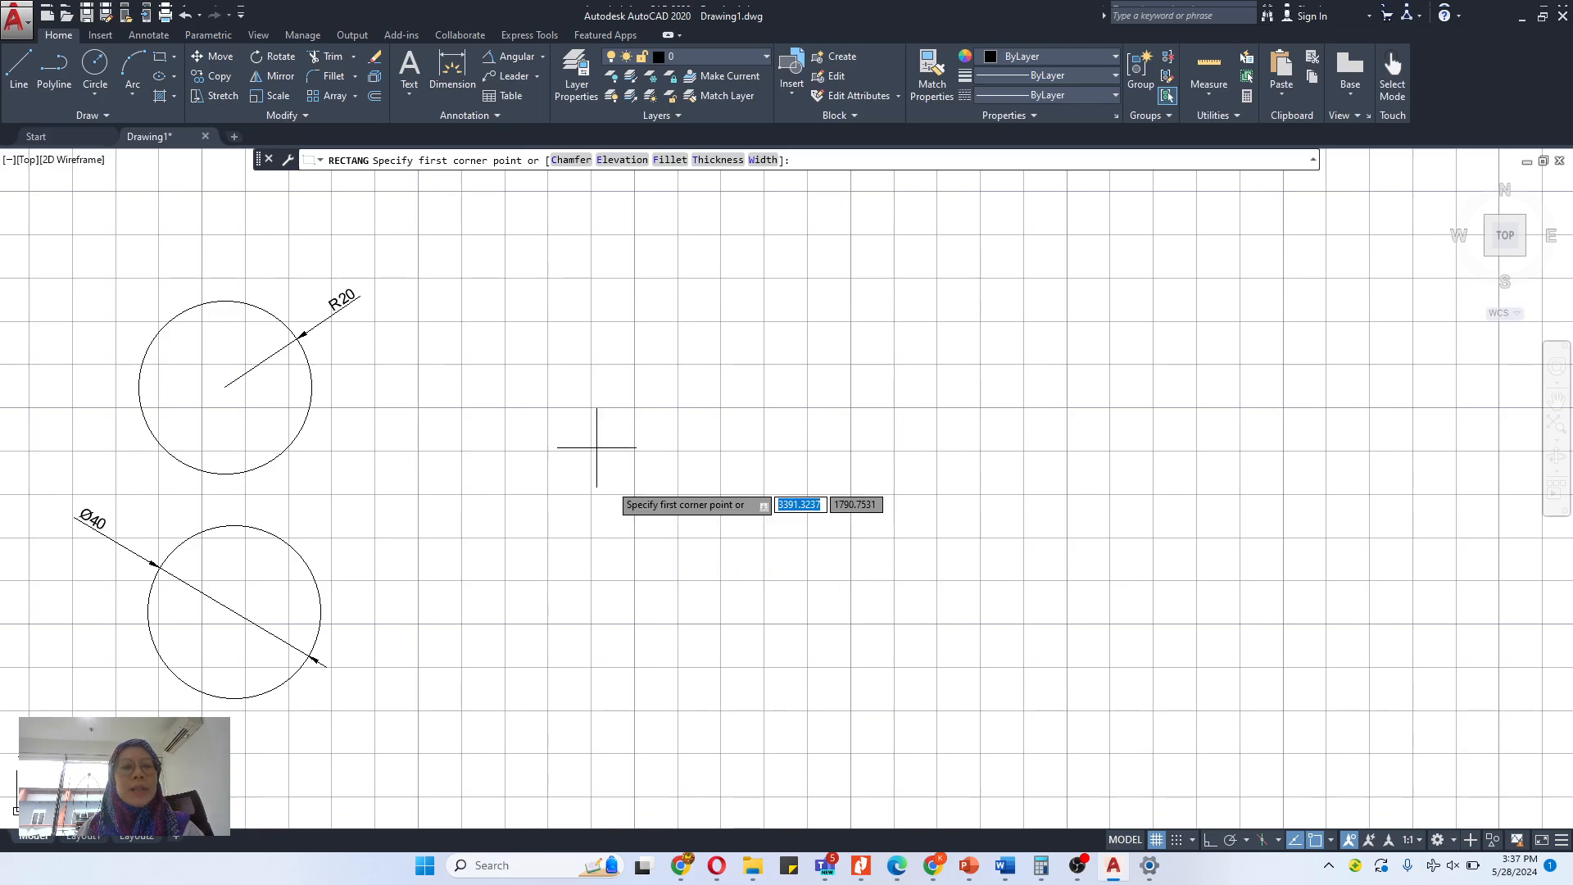
left_click(561, 570)
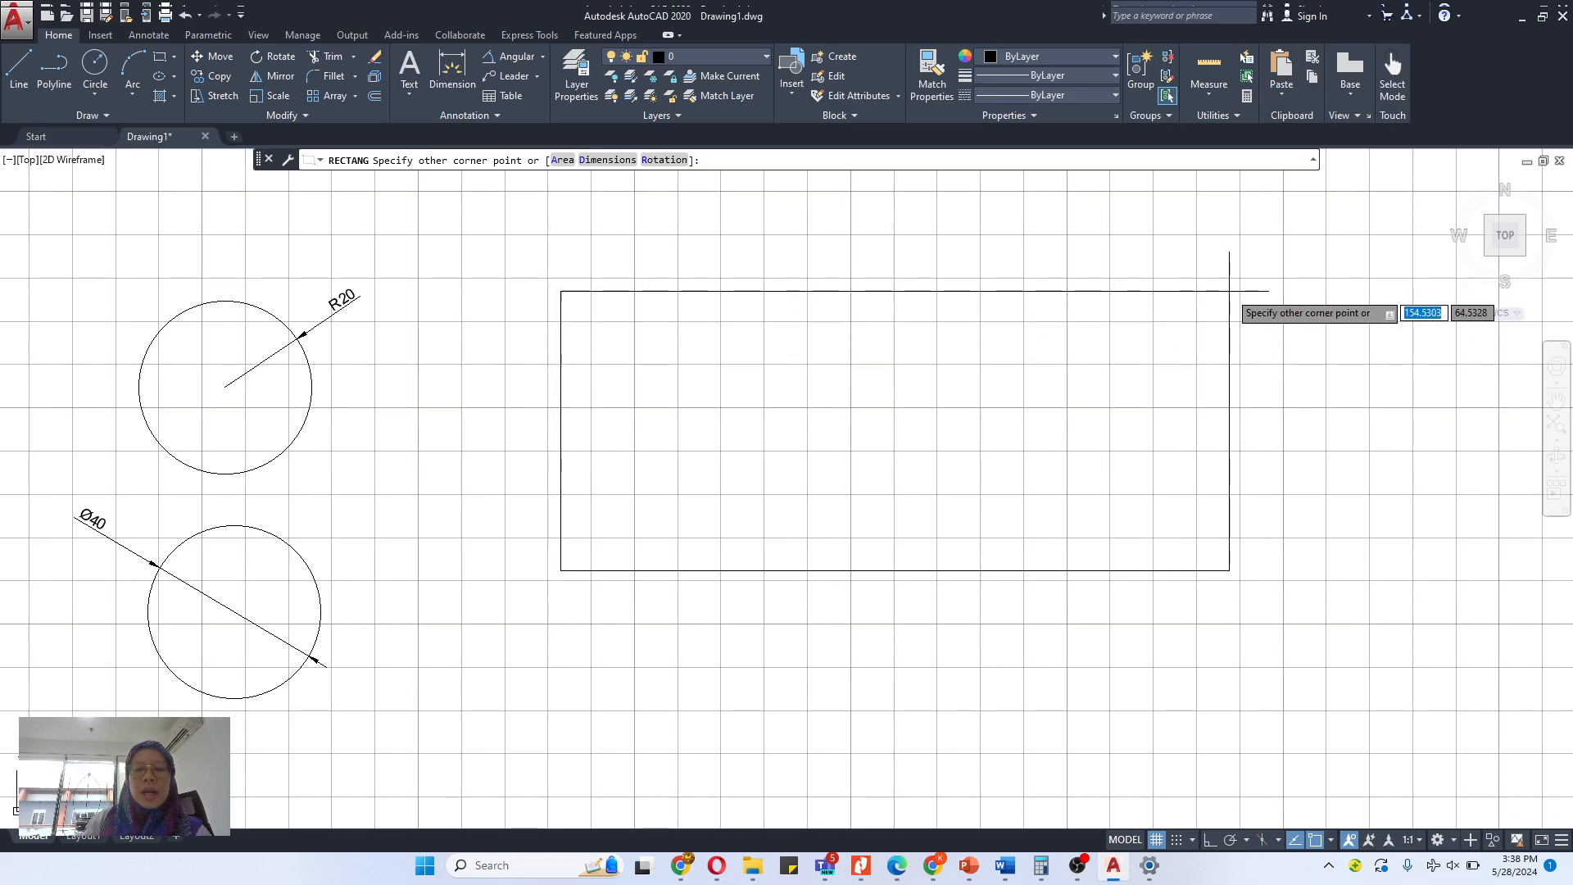
type("50")
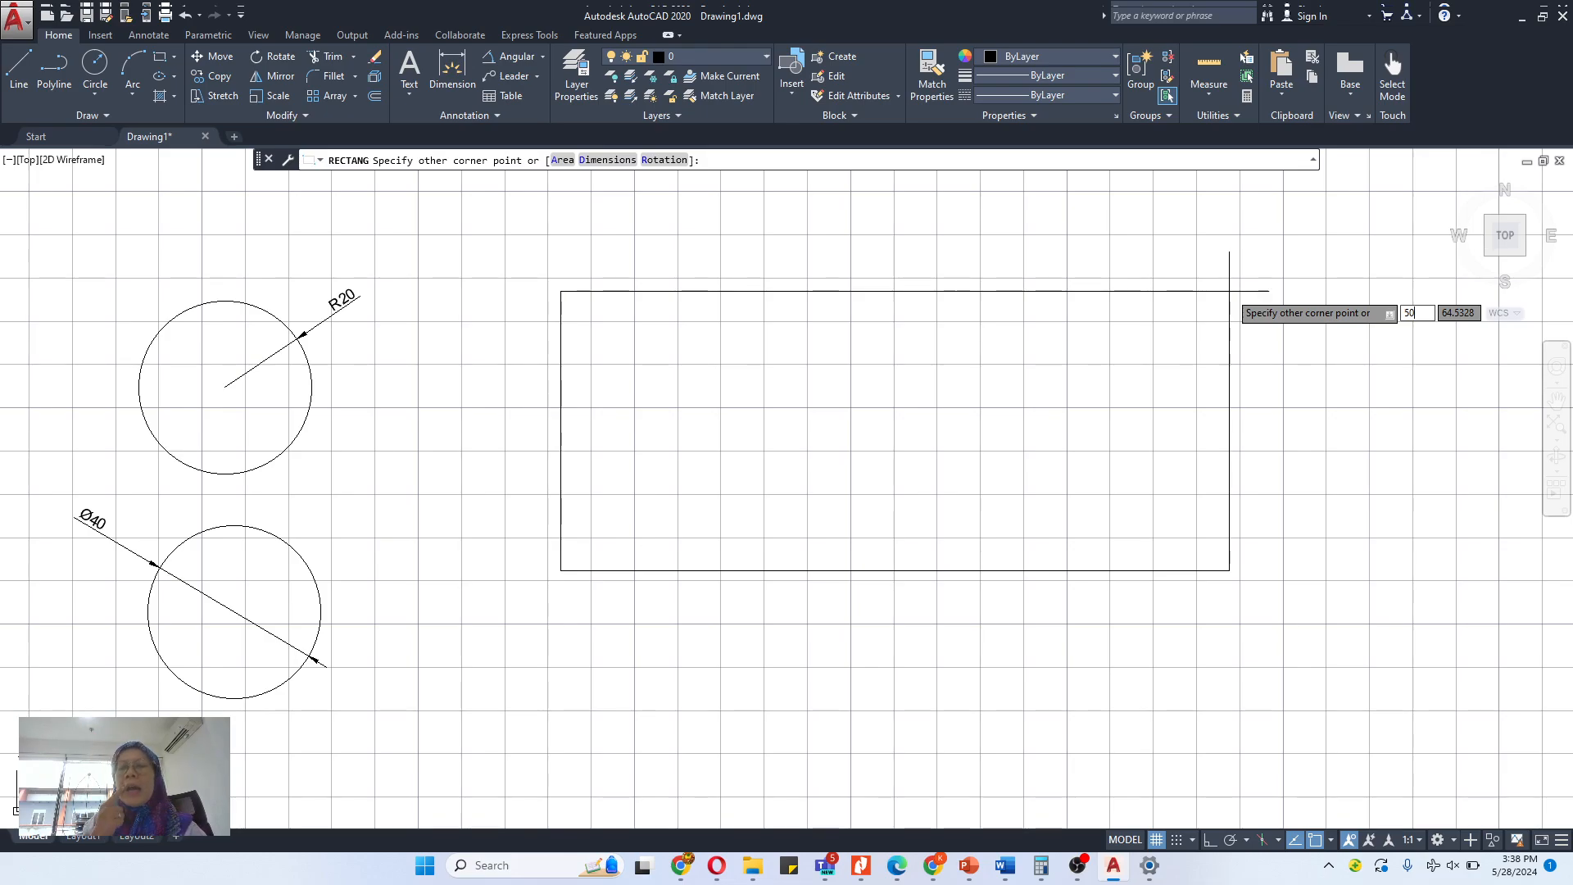
key("BackSpace")
key("BackSpace")
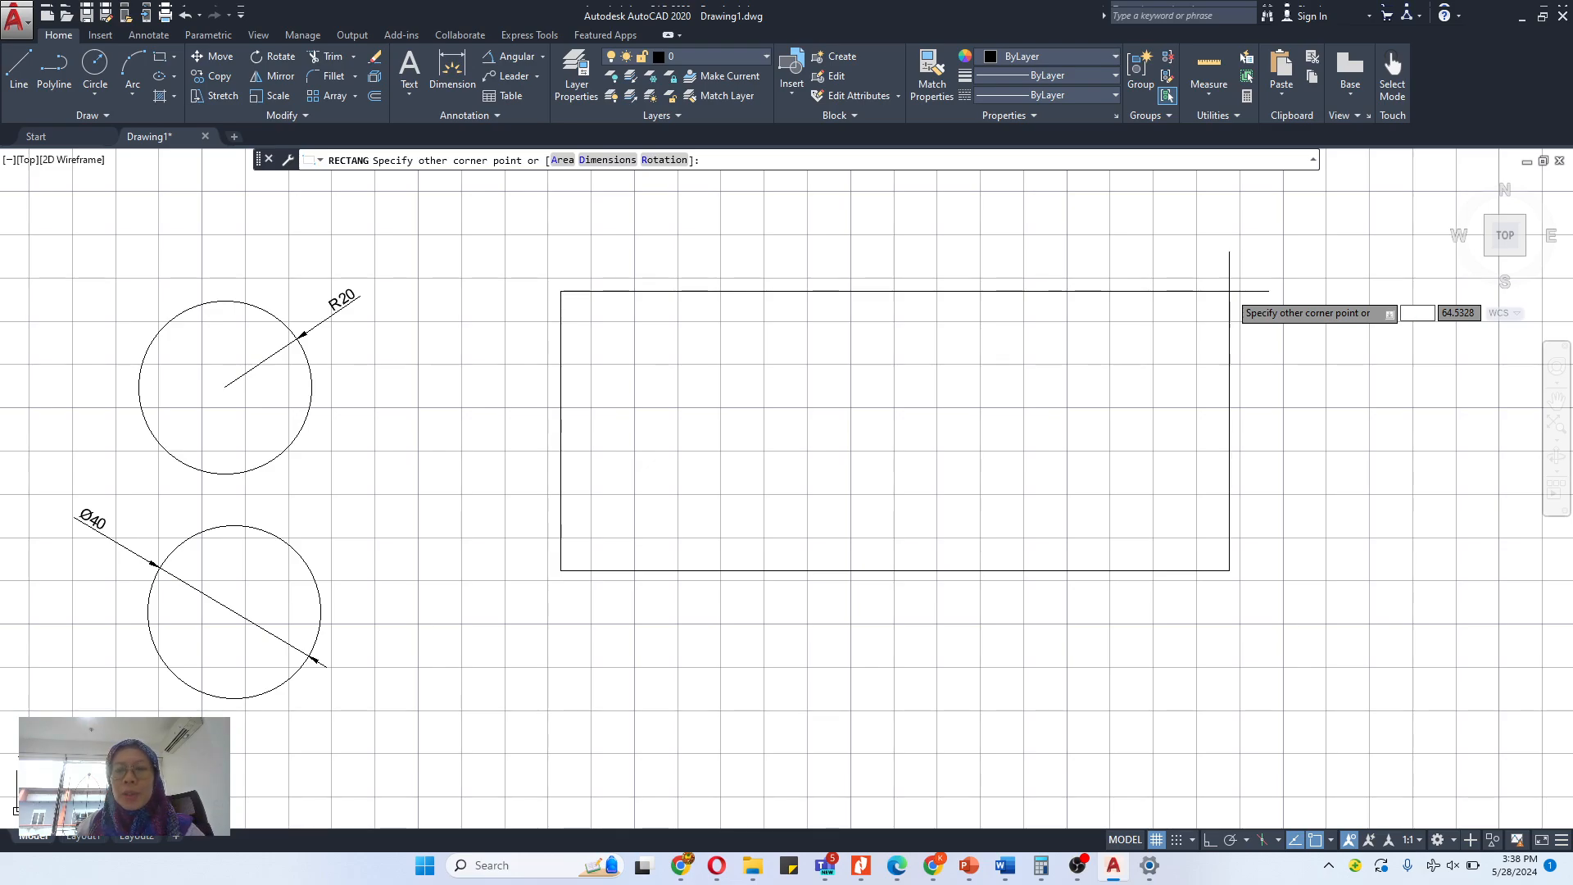
type("50")
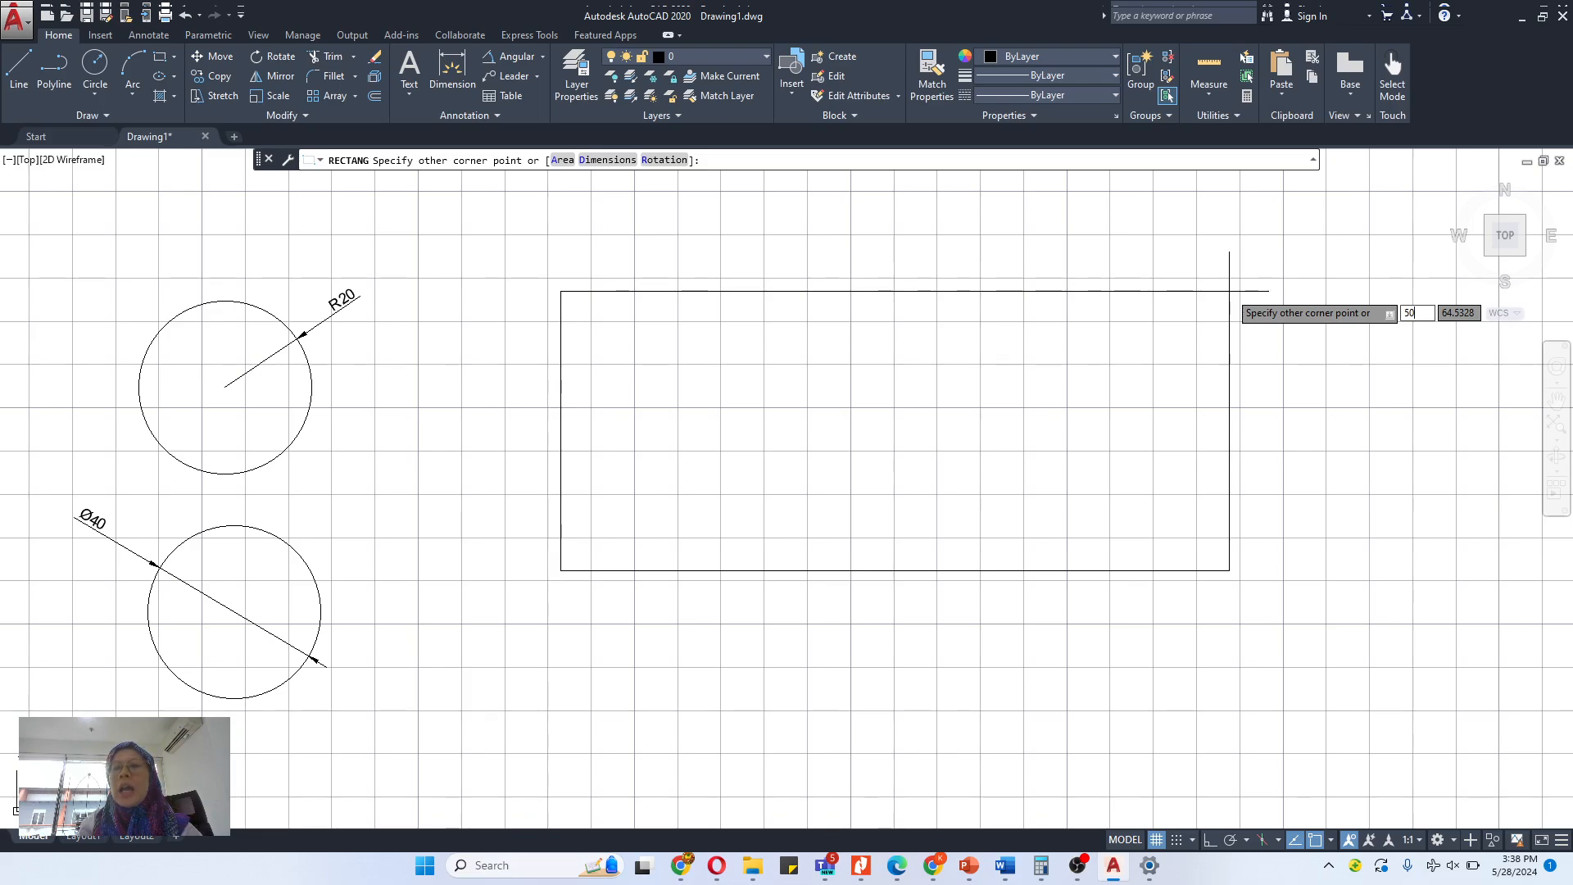
type("5767675")
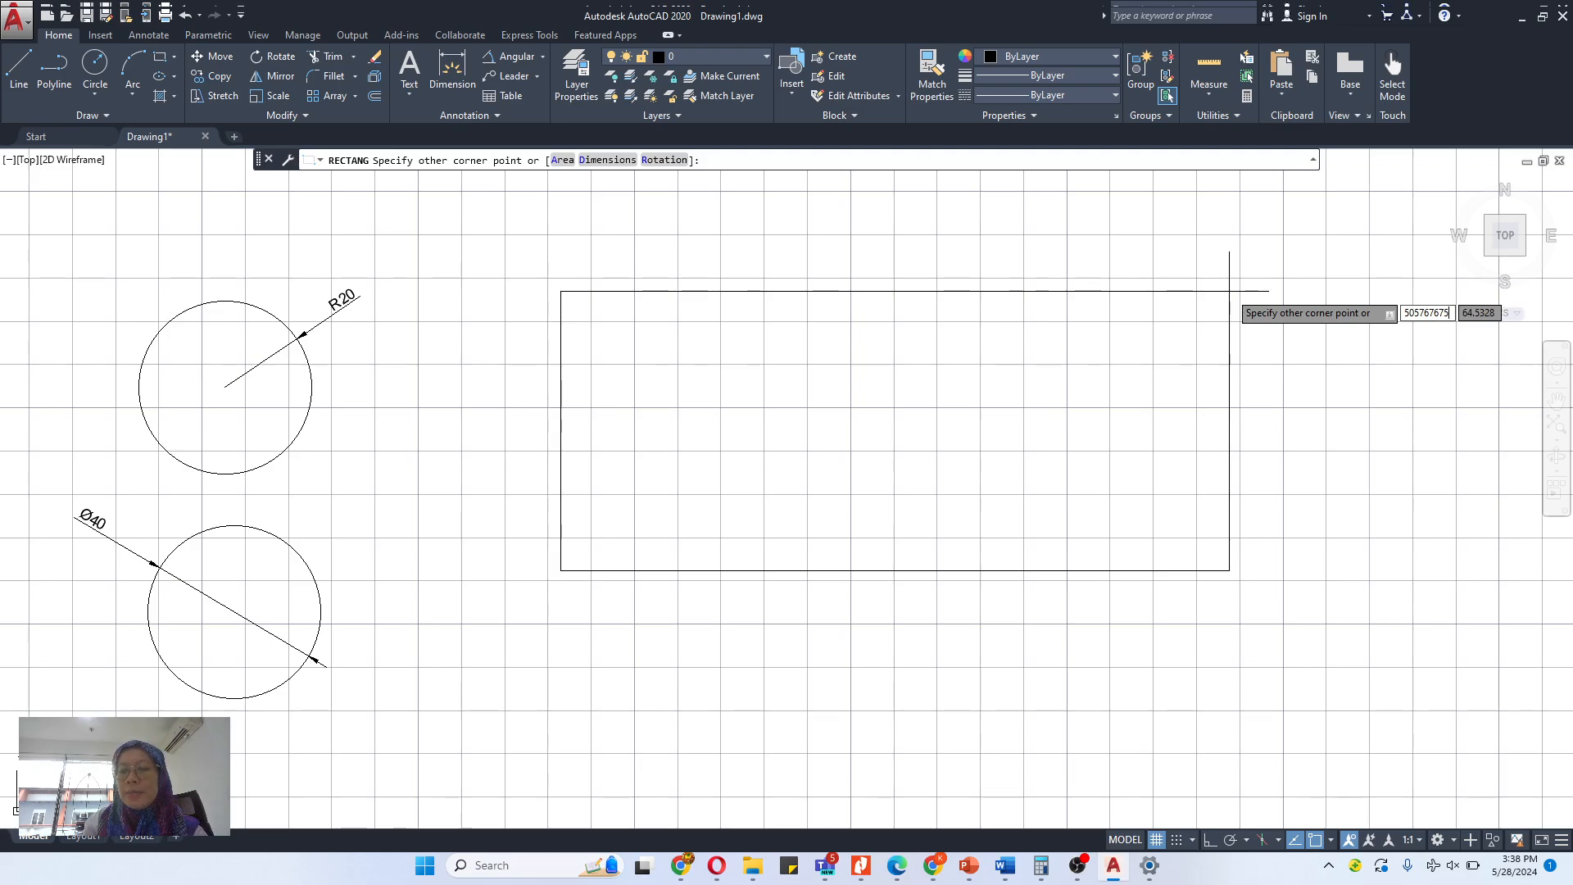
key("BackSpace")
key("BackSpace")
key("BackSpace")
key("BackSpace")
key("BackSpace")
key("BackSpace")
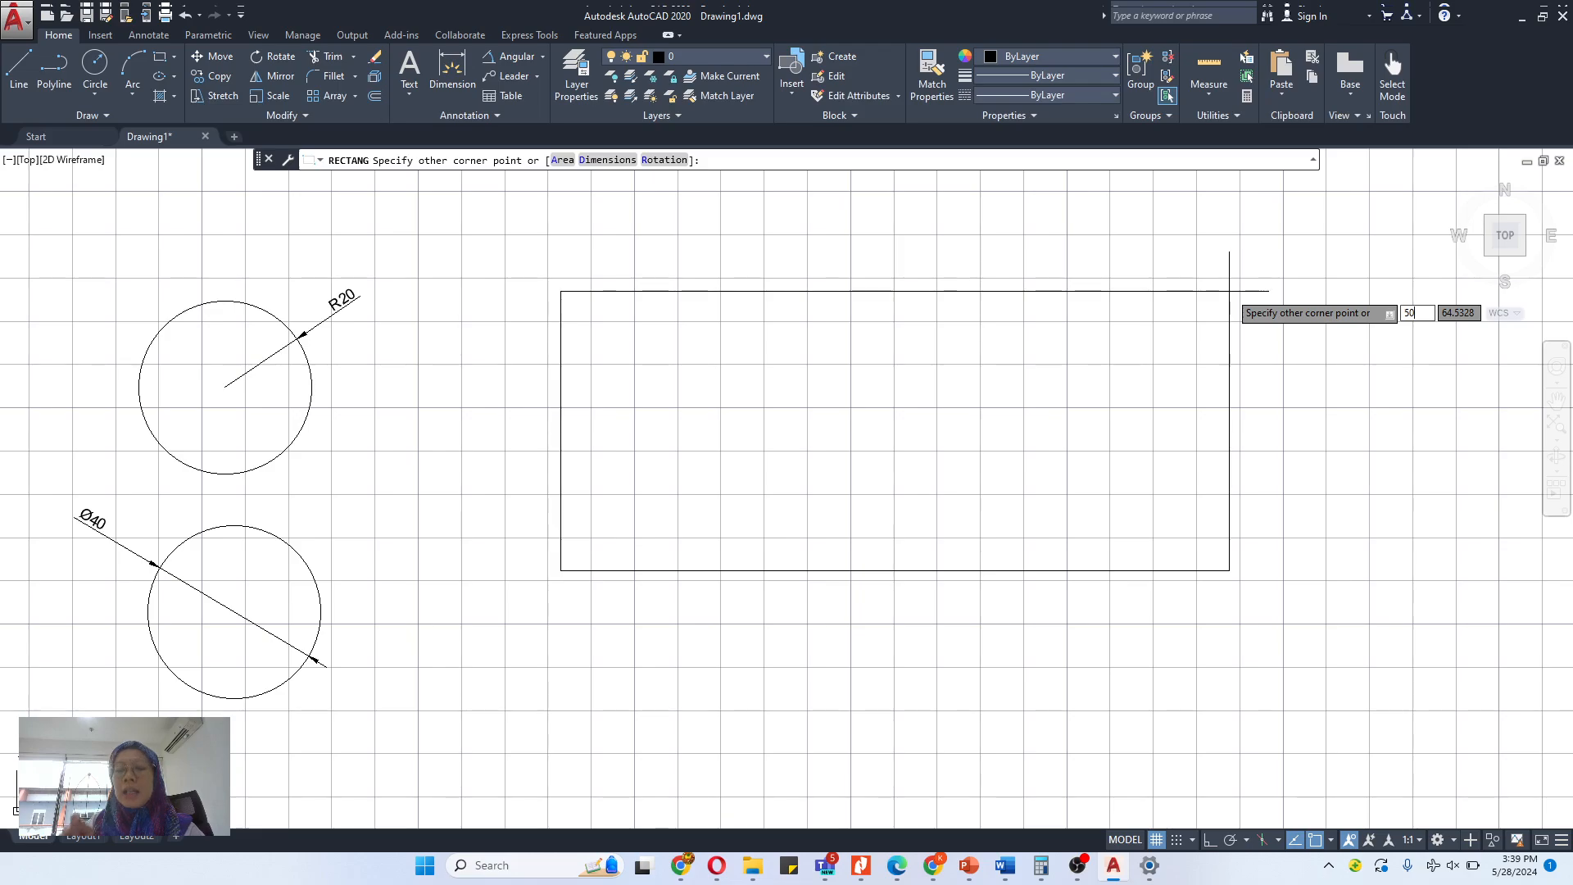
key("Tab")
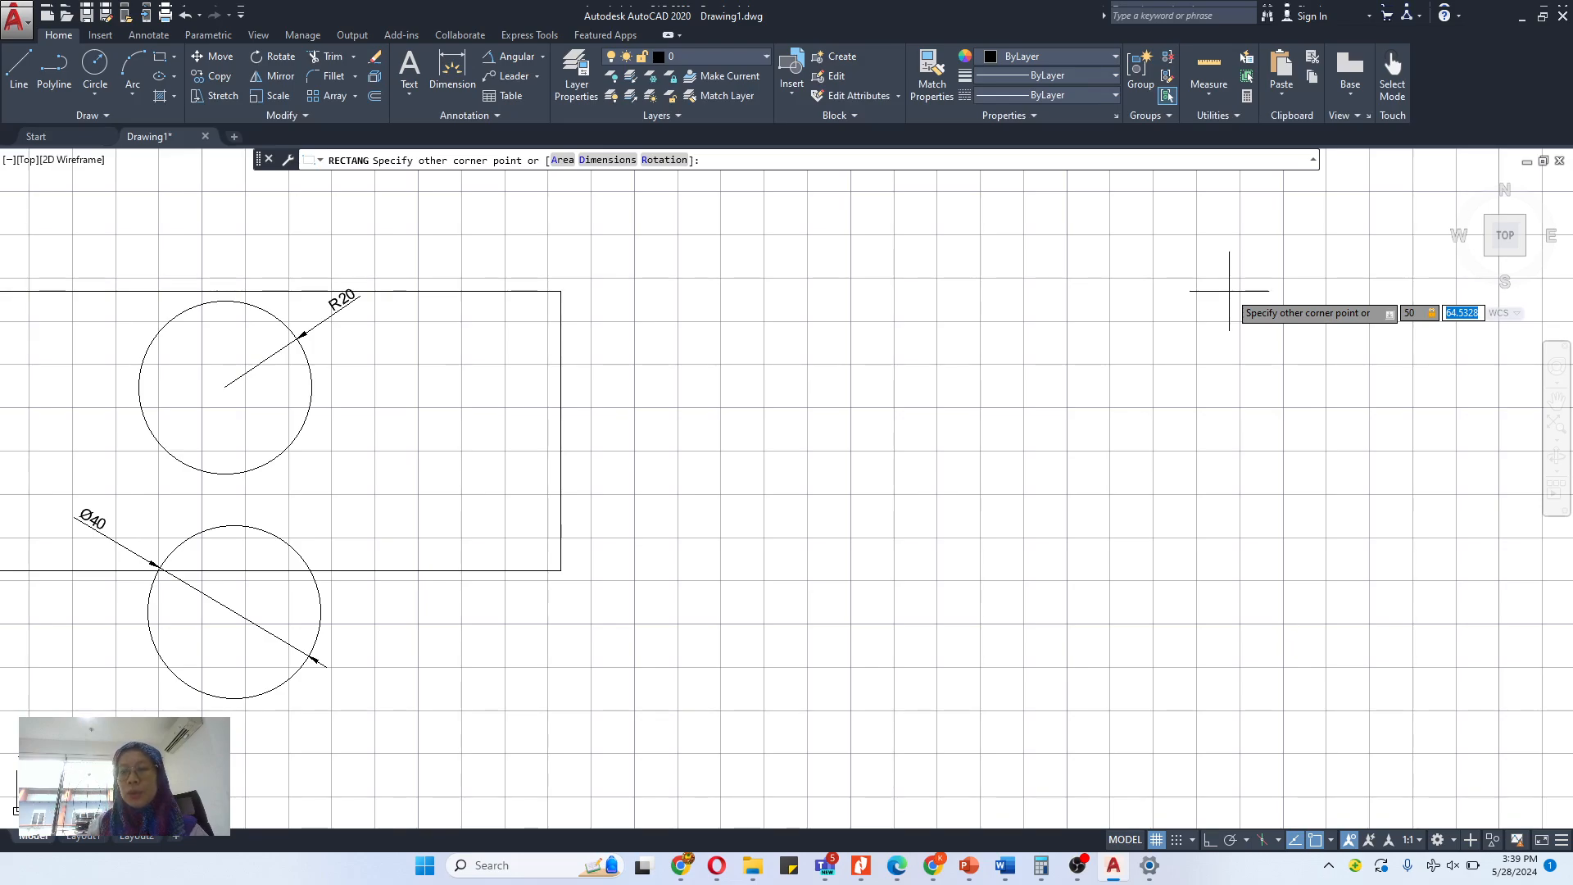
type("3")
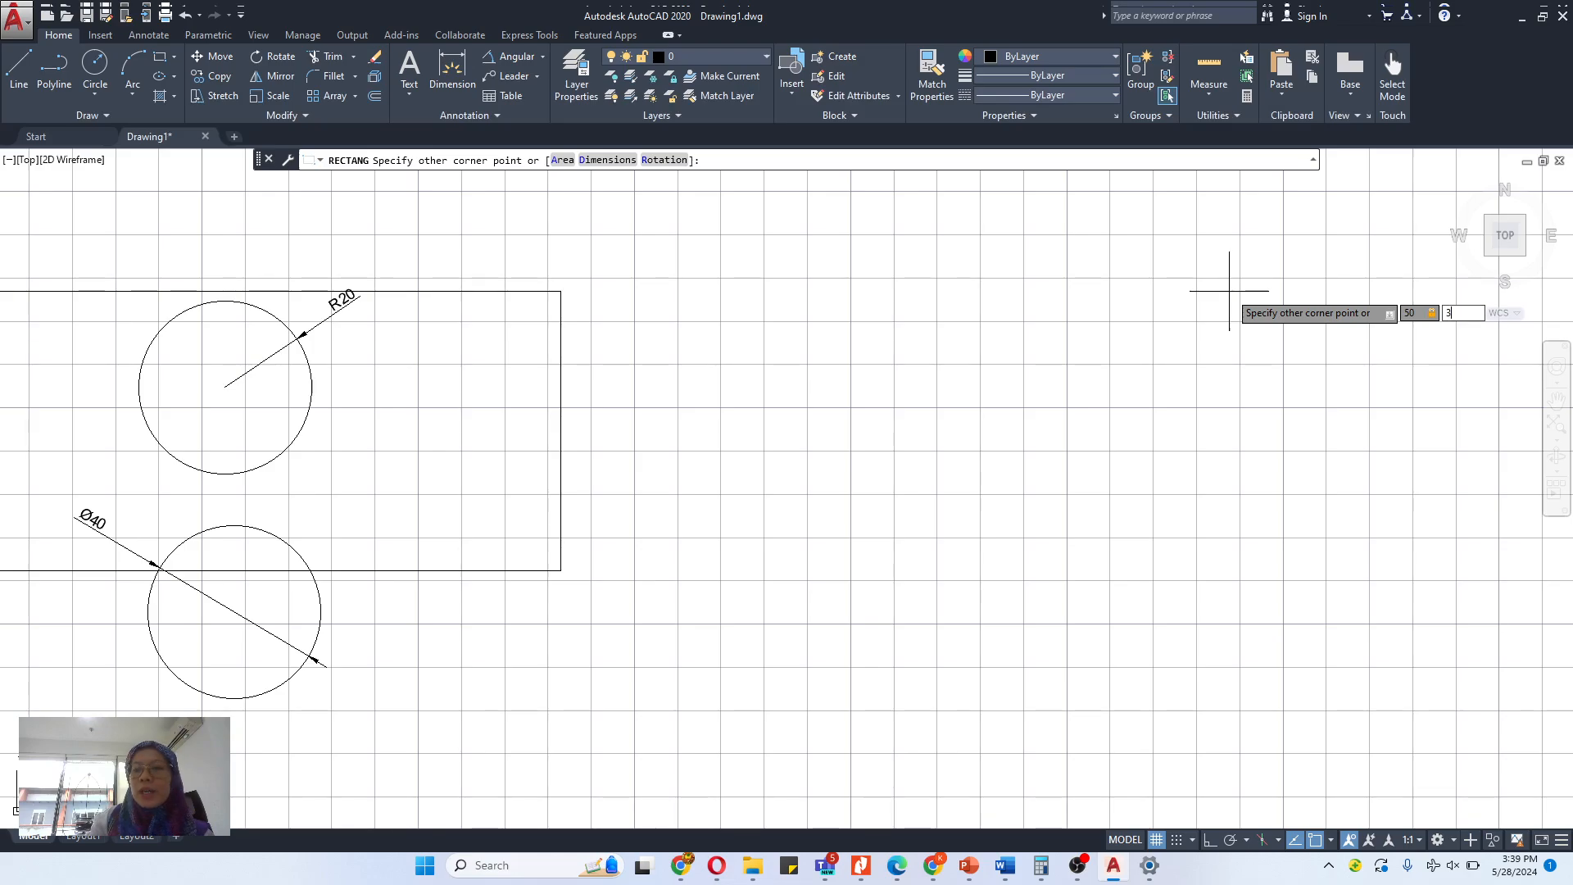
type("0")
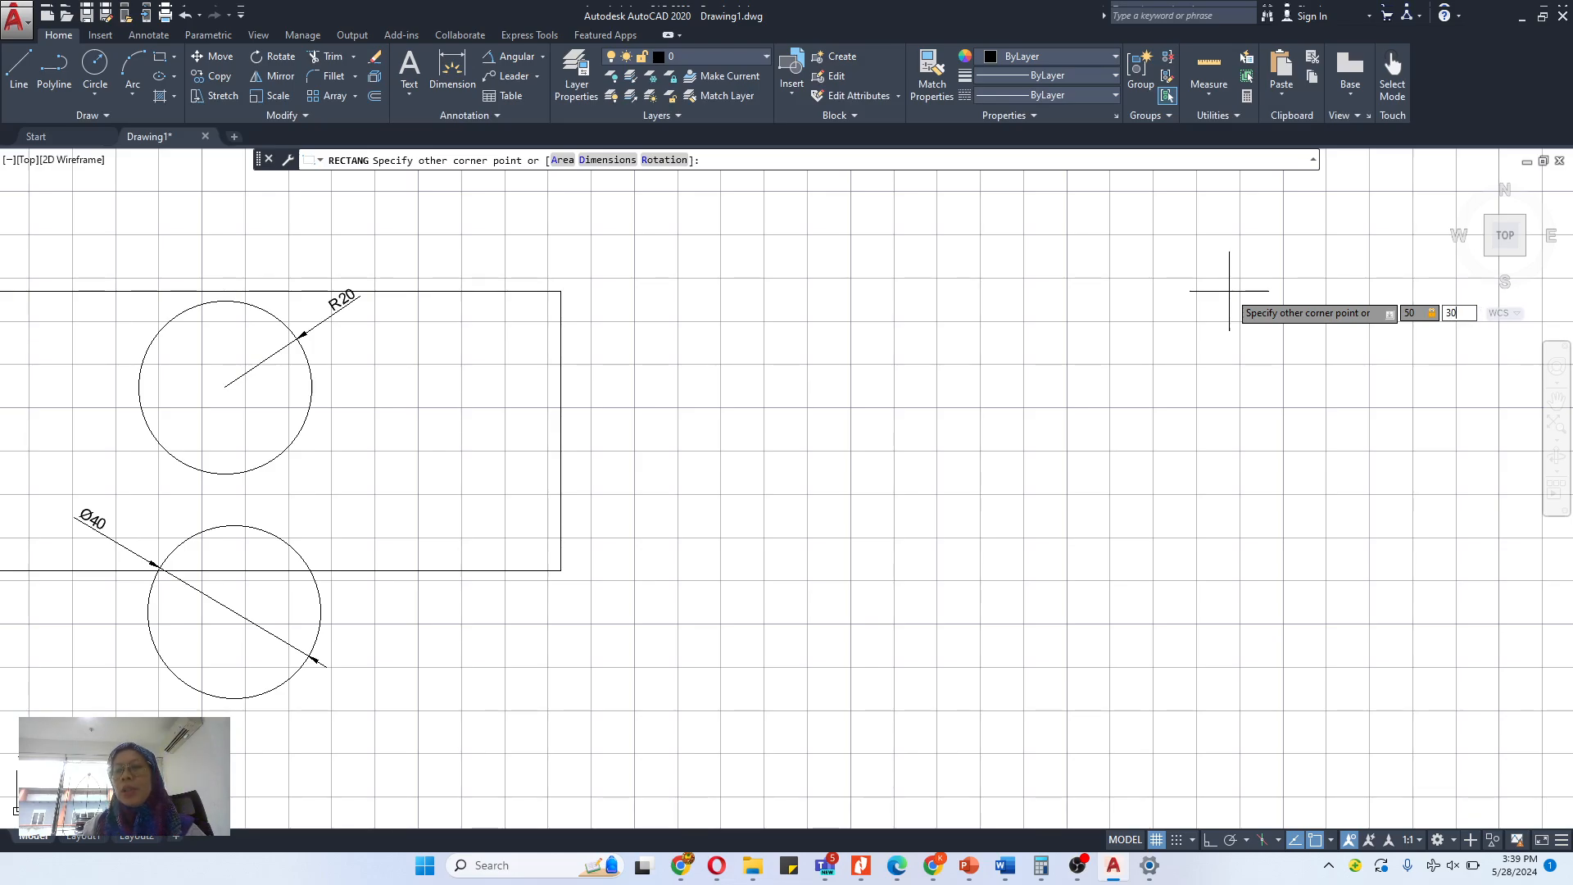
key("Return")
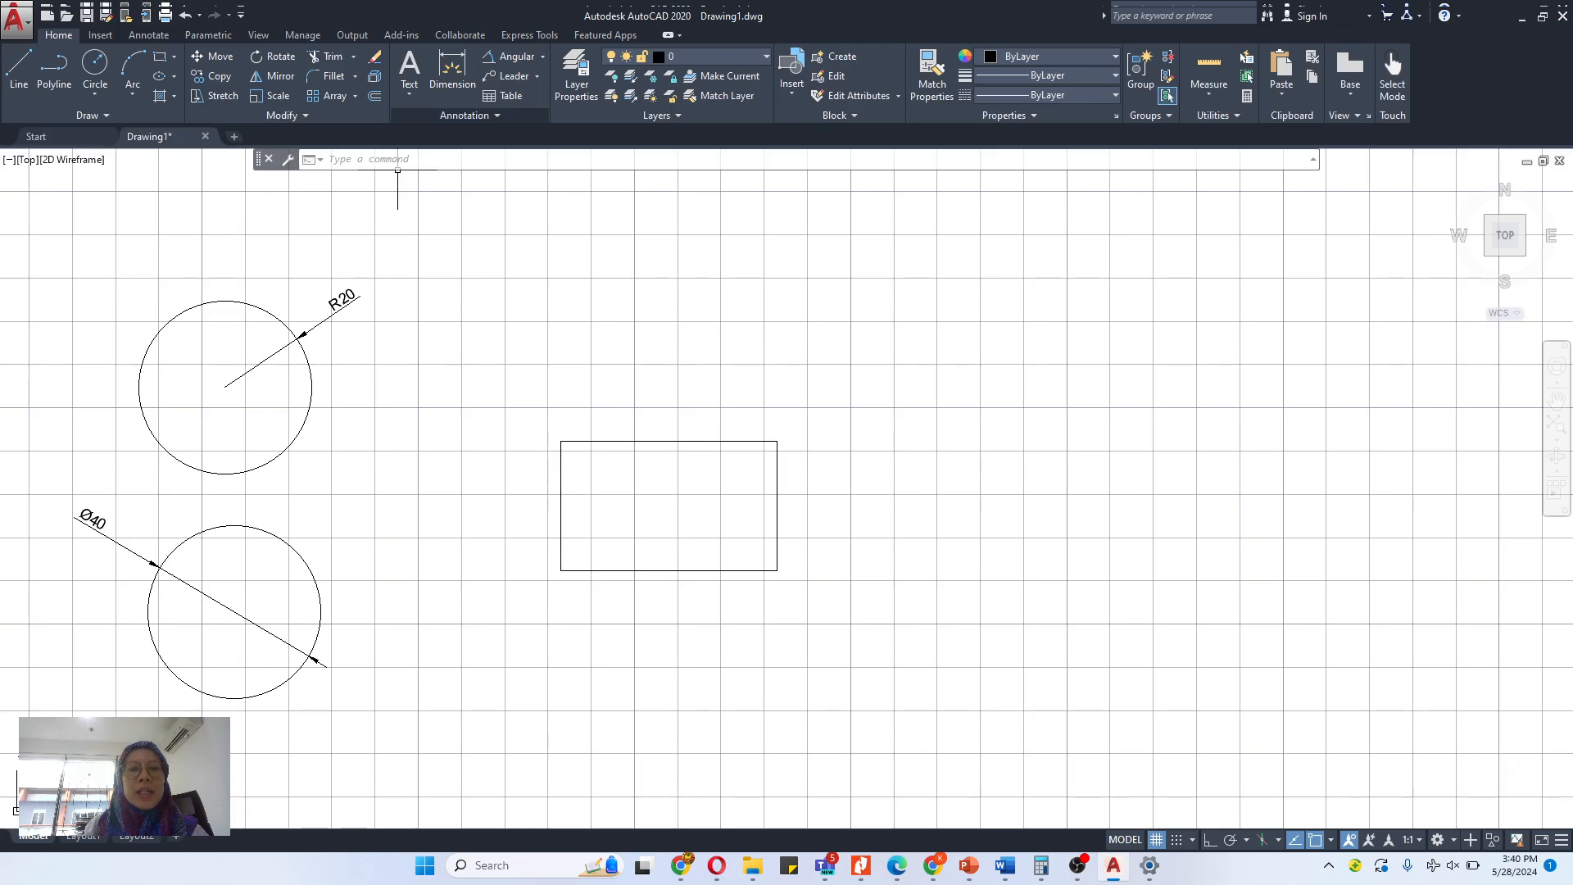
- Add linear dimensions to the rectangle's bottom edge, placed below it, and to its right edge, placed outside it
left_click(513, 85)
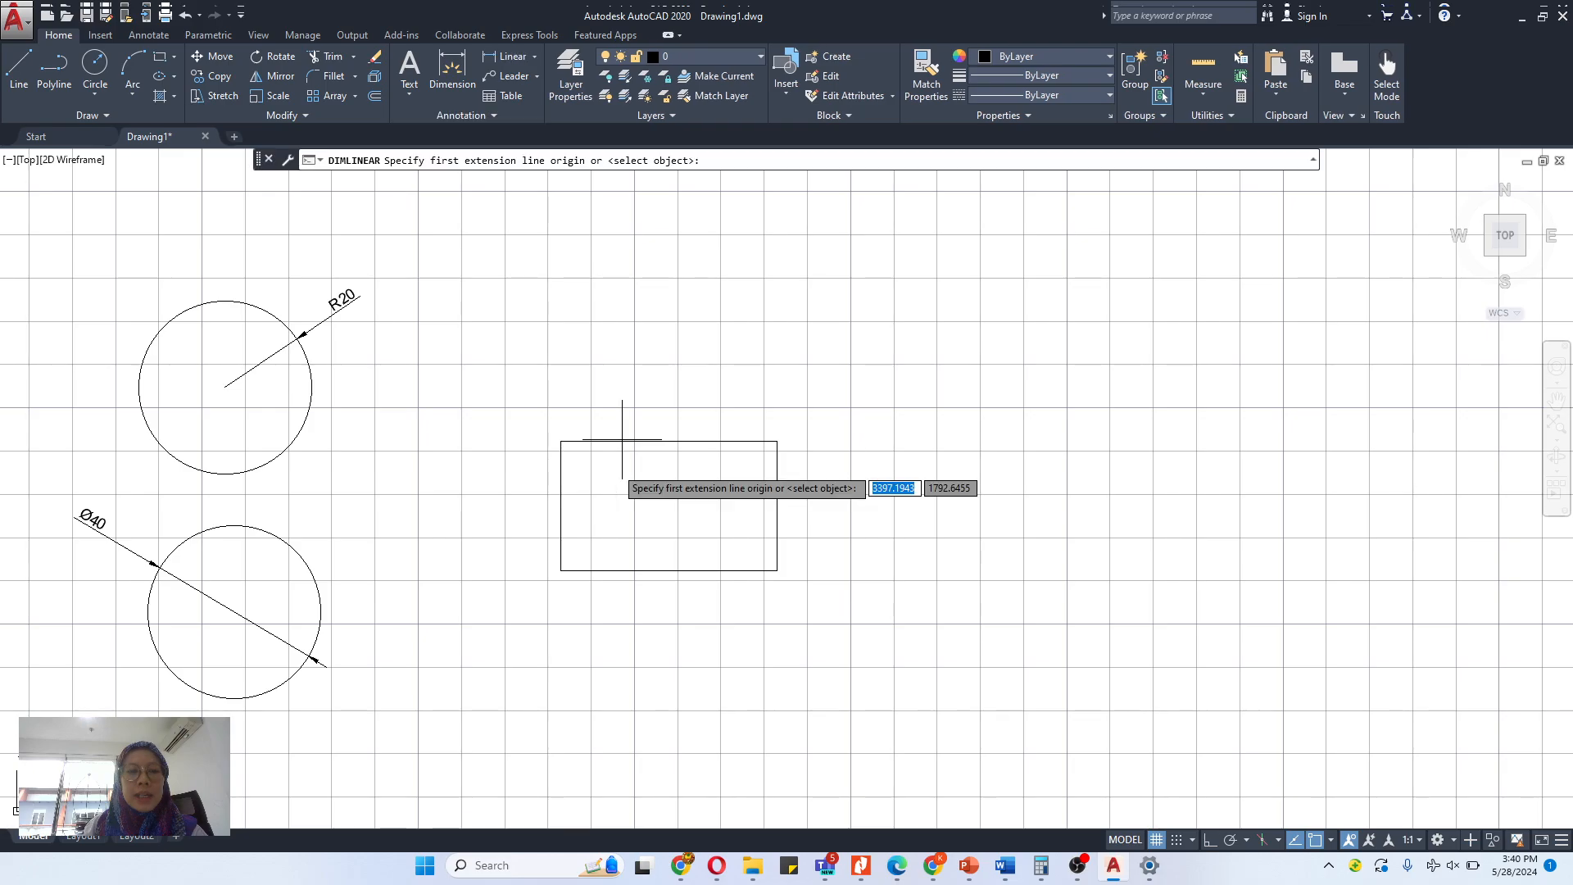
left_click(560, 570)
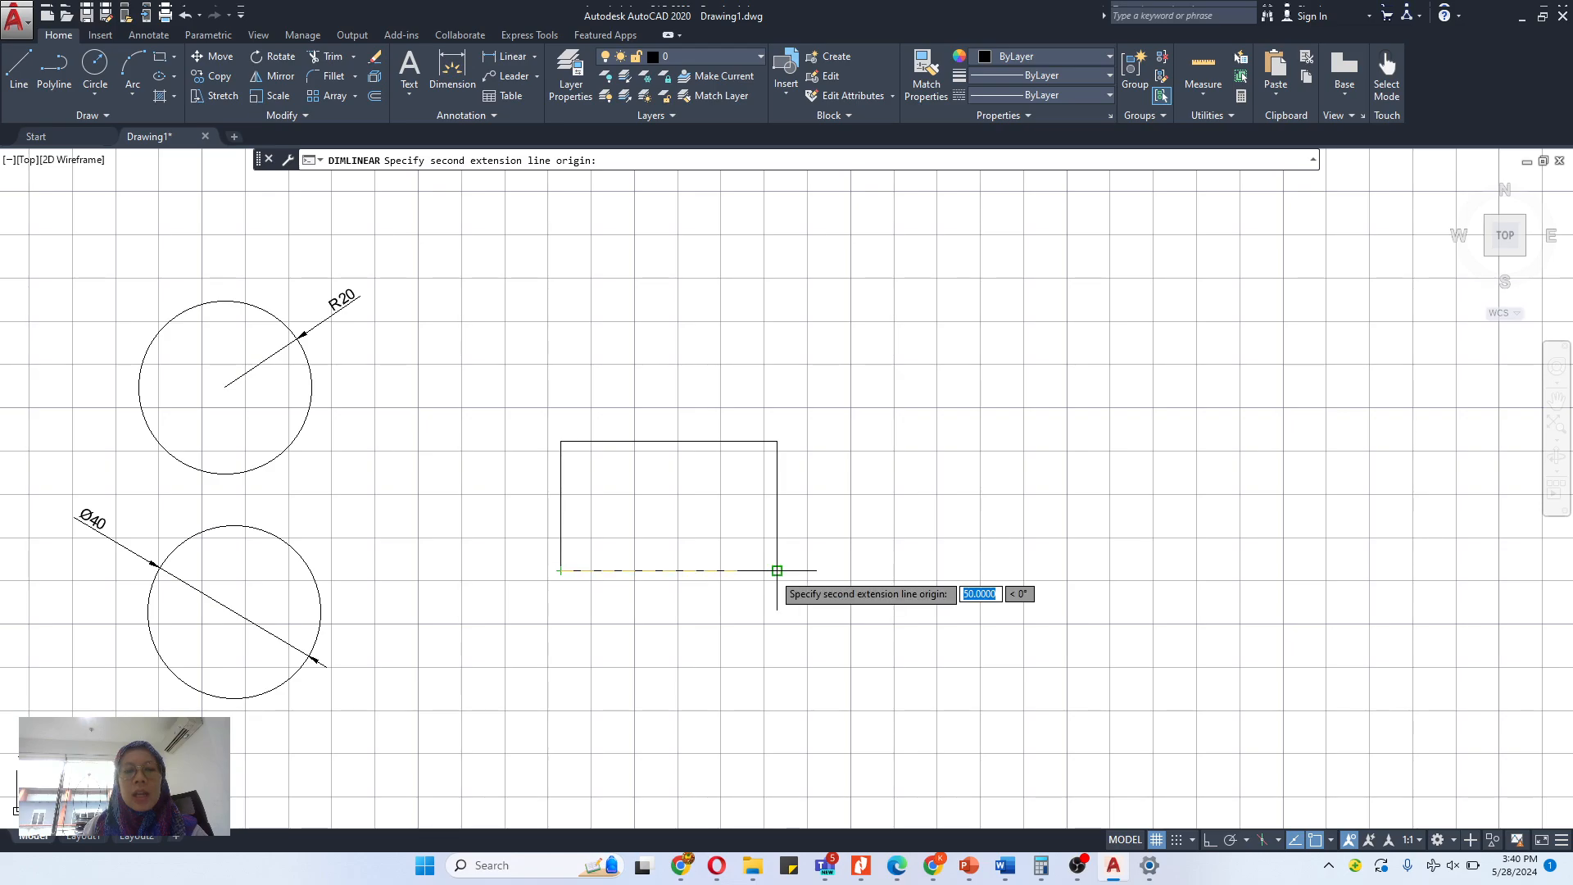
left_click(776, 570)
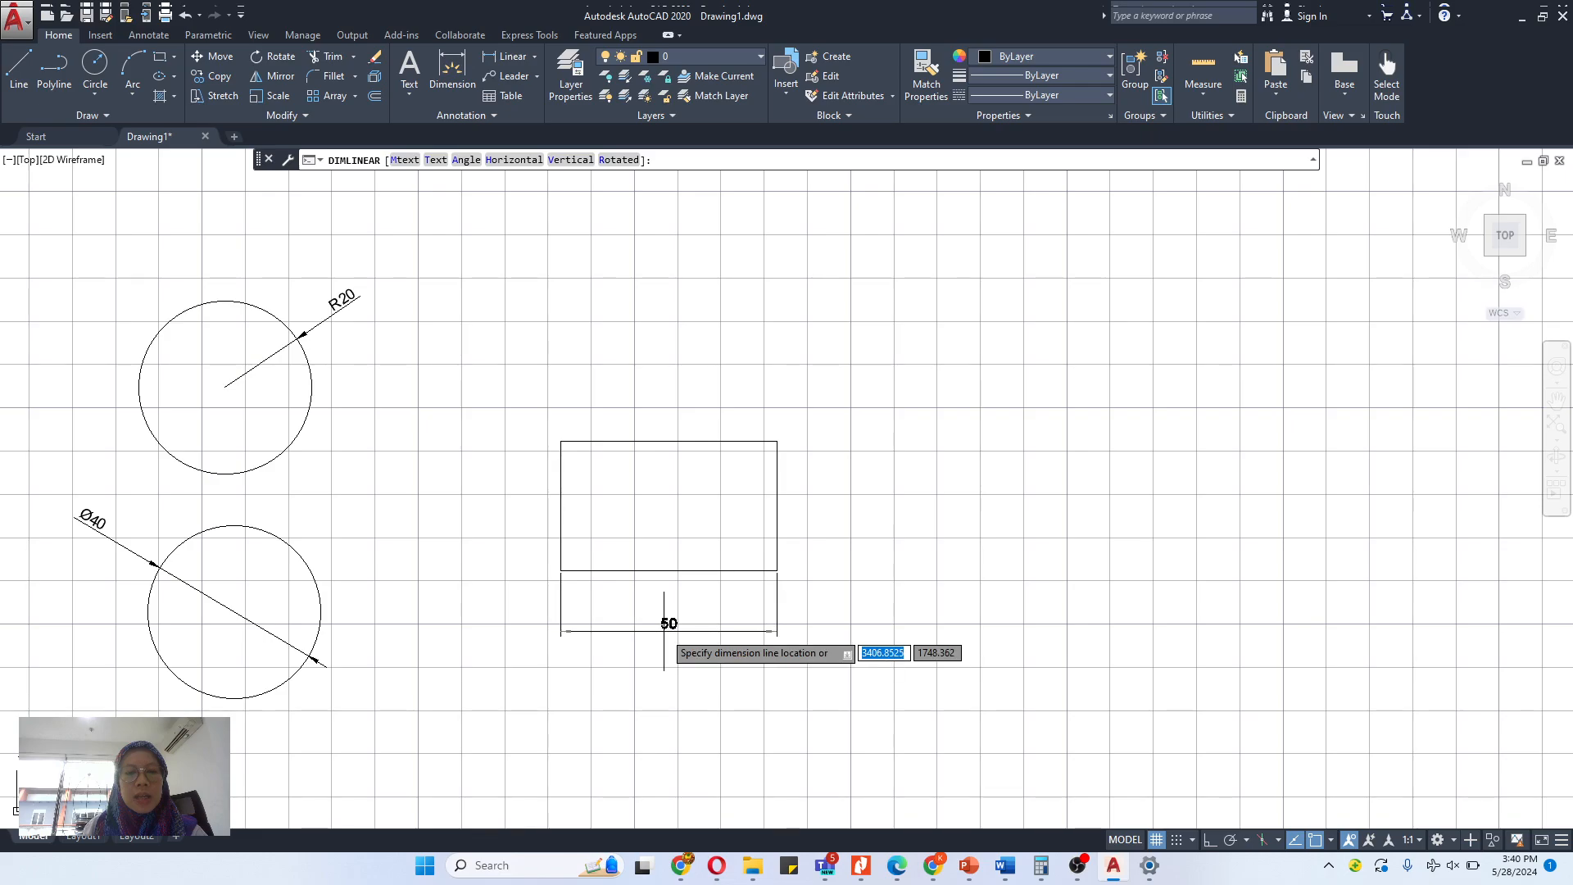
left_click(664, 631)
key("Return")
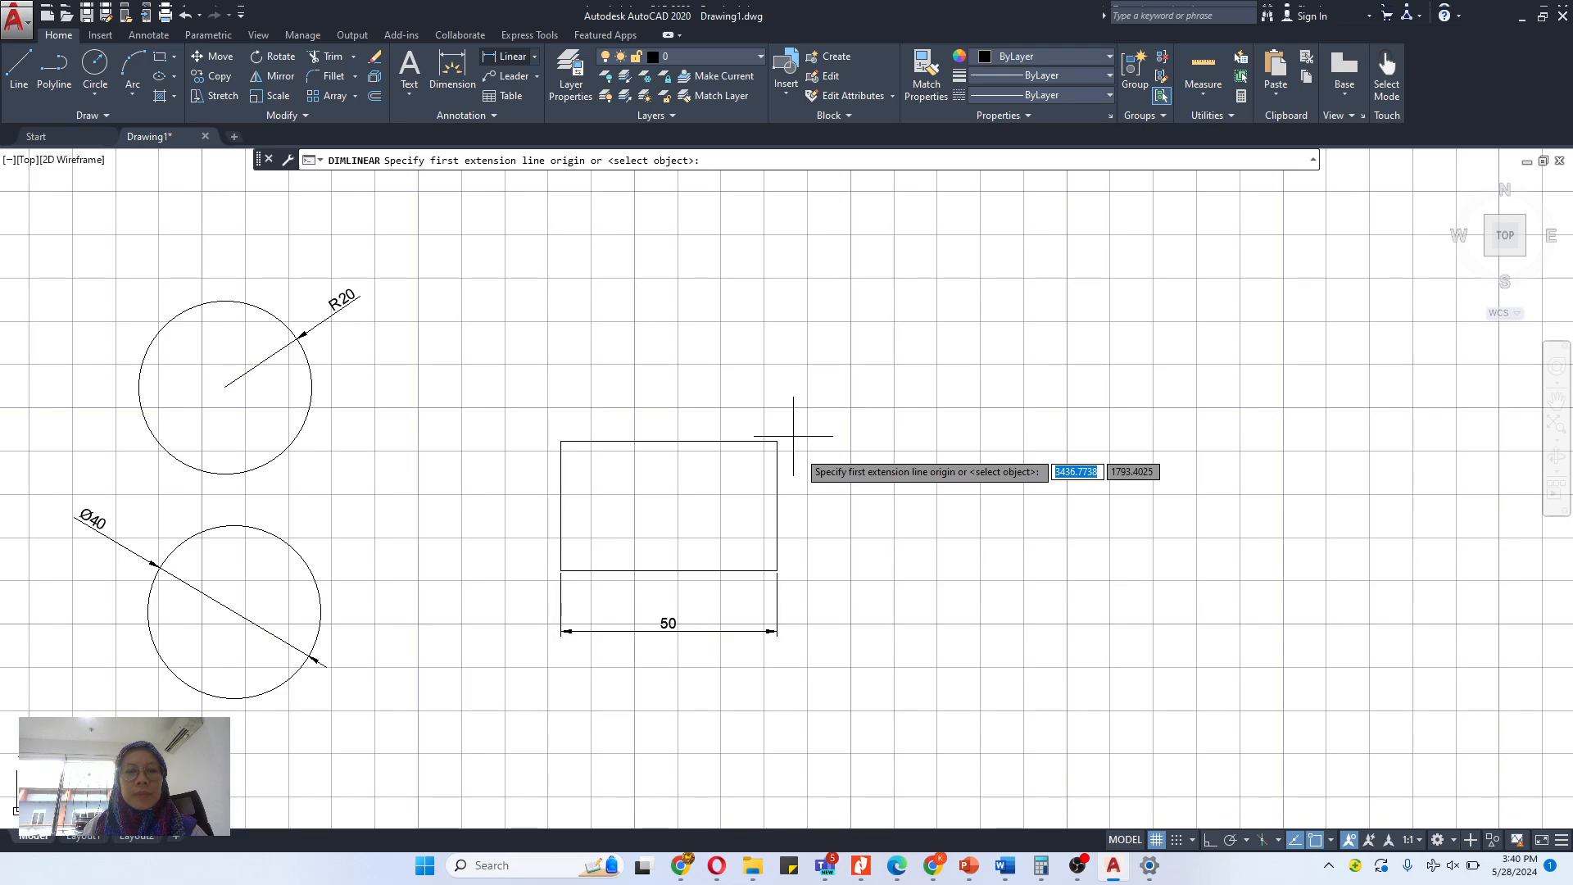
left_click(776, 442)
left_click(776, 570)
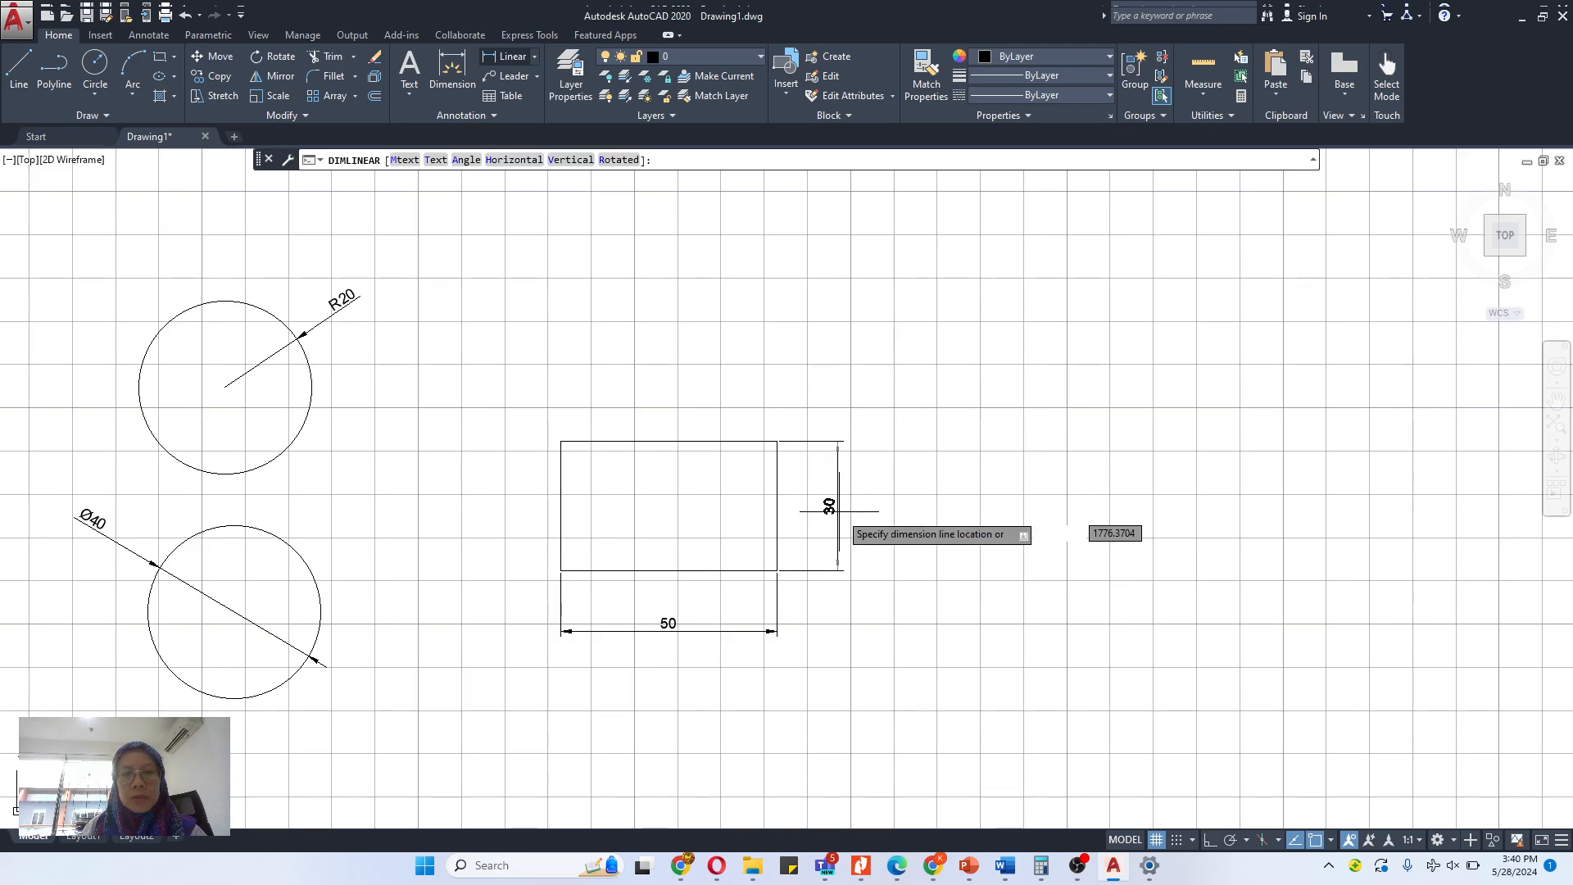
left_click(839, 511)
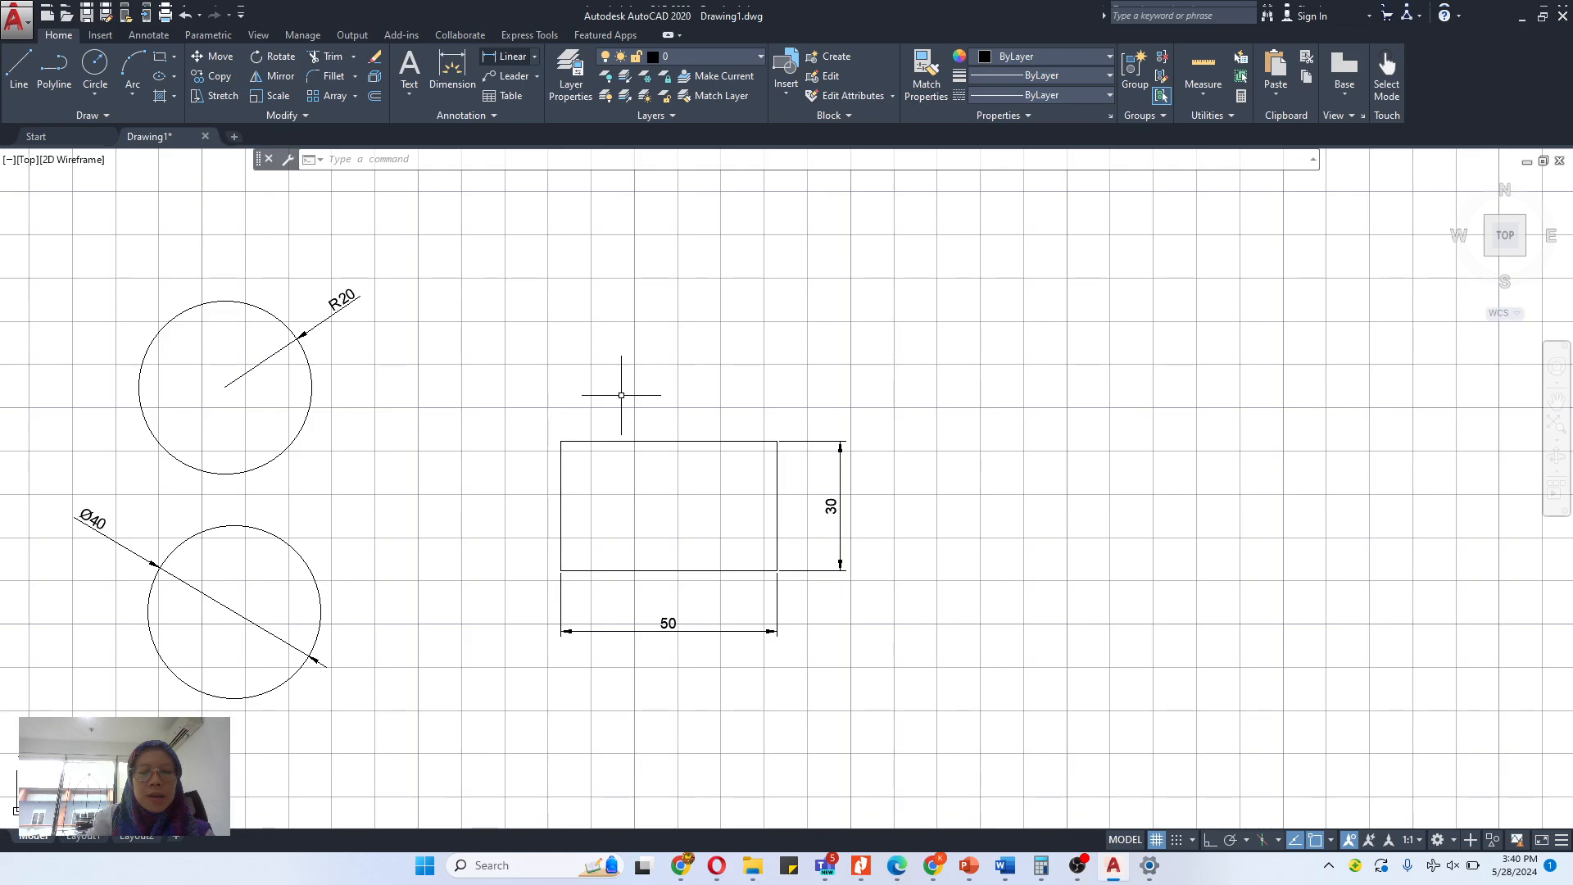
- Turn off the grid and, with Ortho on, draw a 50-unit horizontal line to the right of the dimensioned rectangle
key("F7")
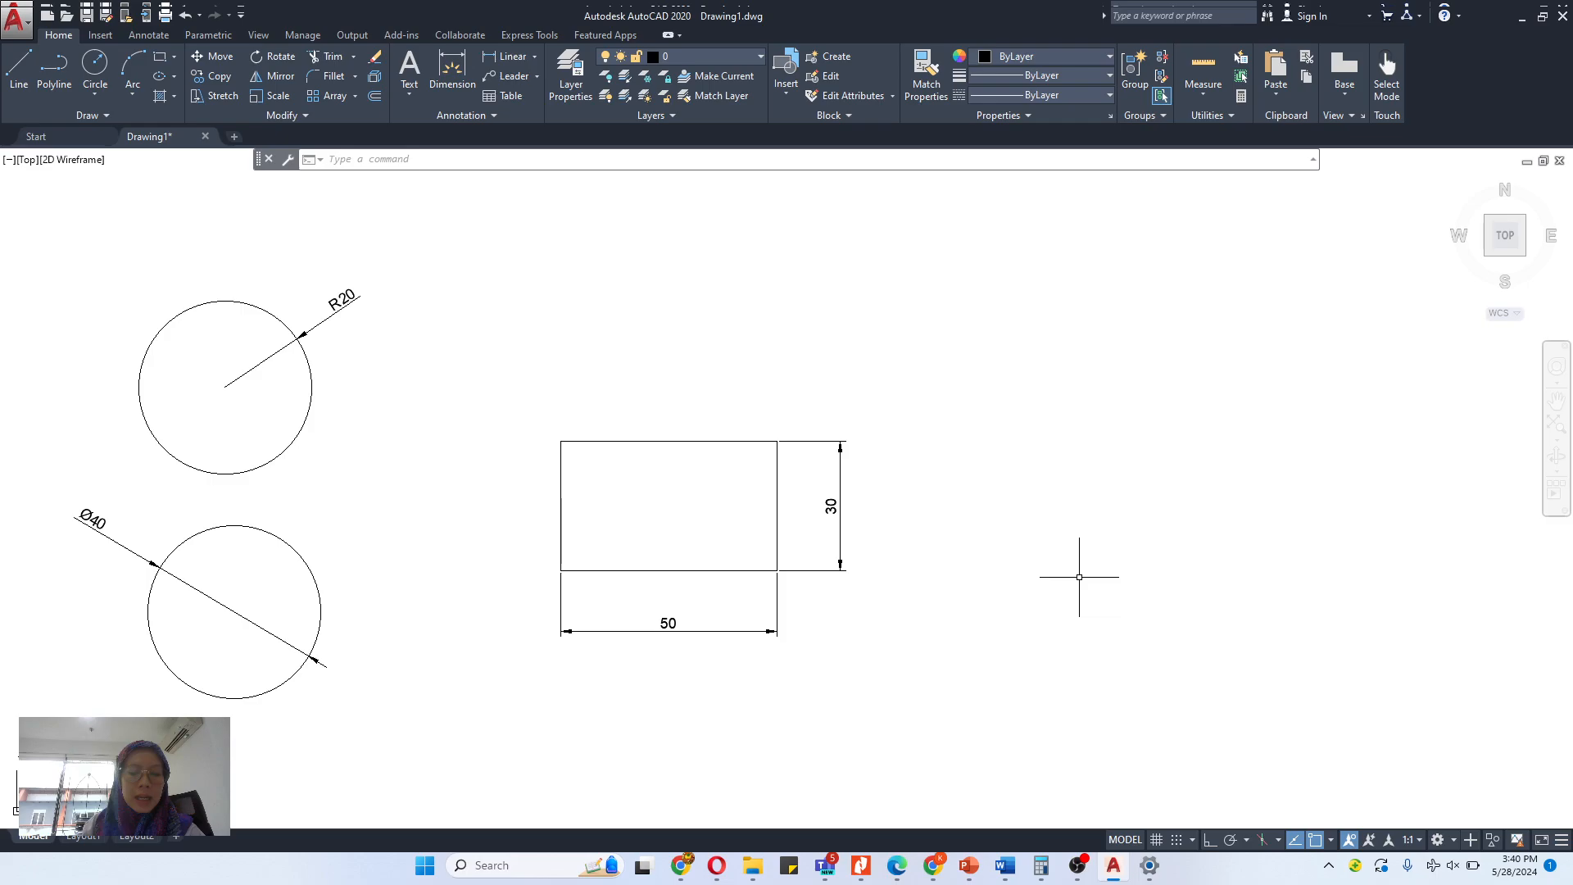
type("l")
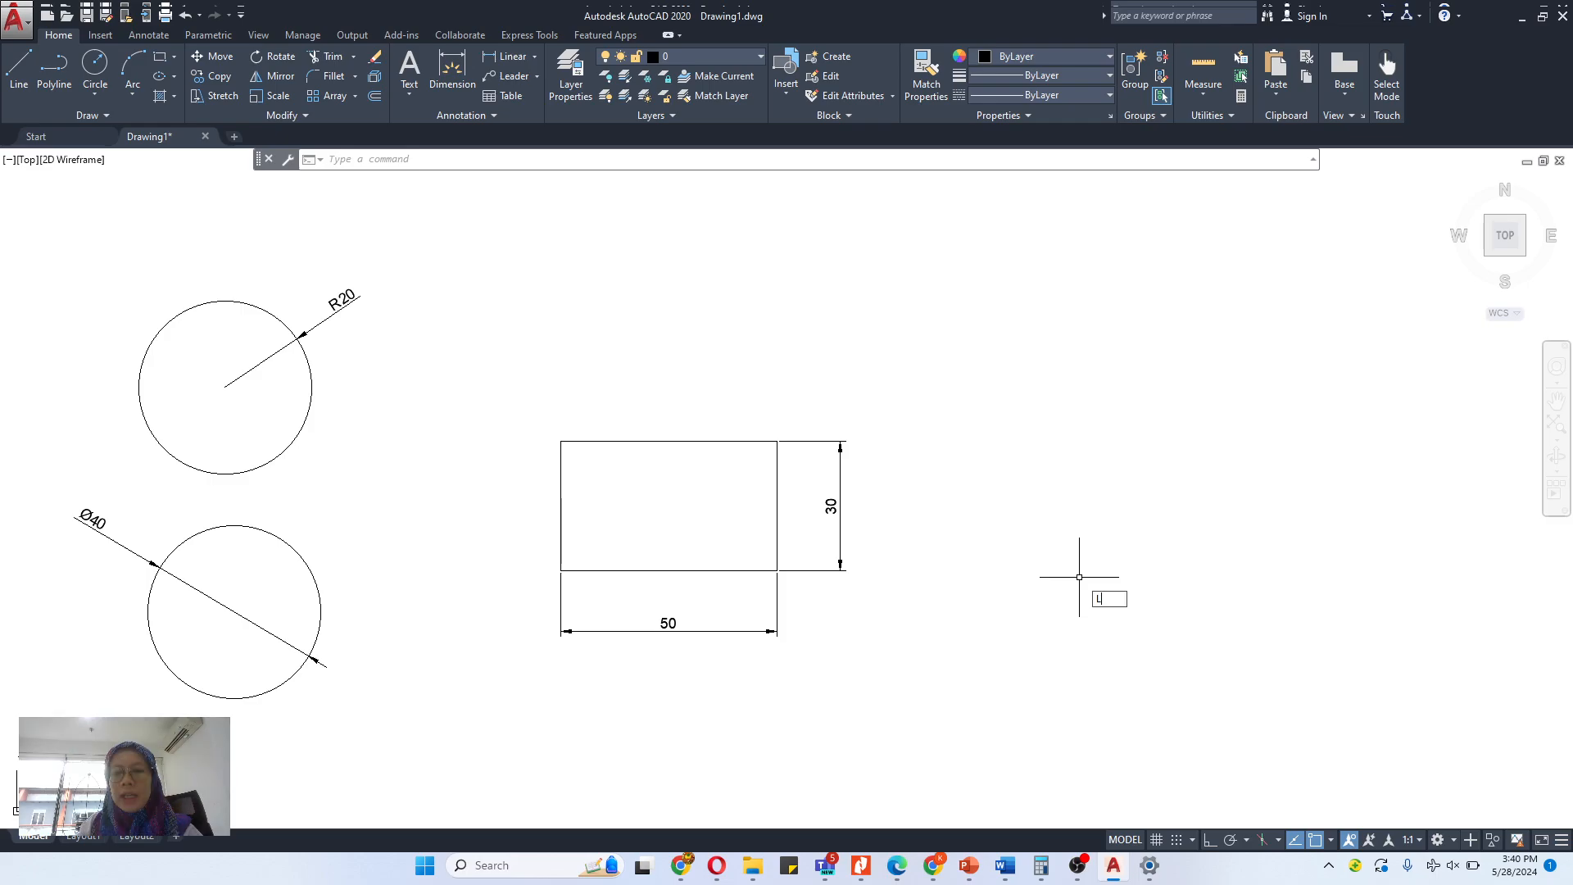
key("Return")
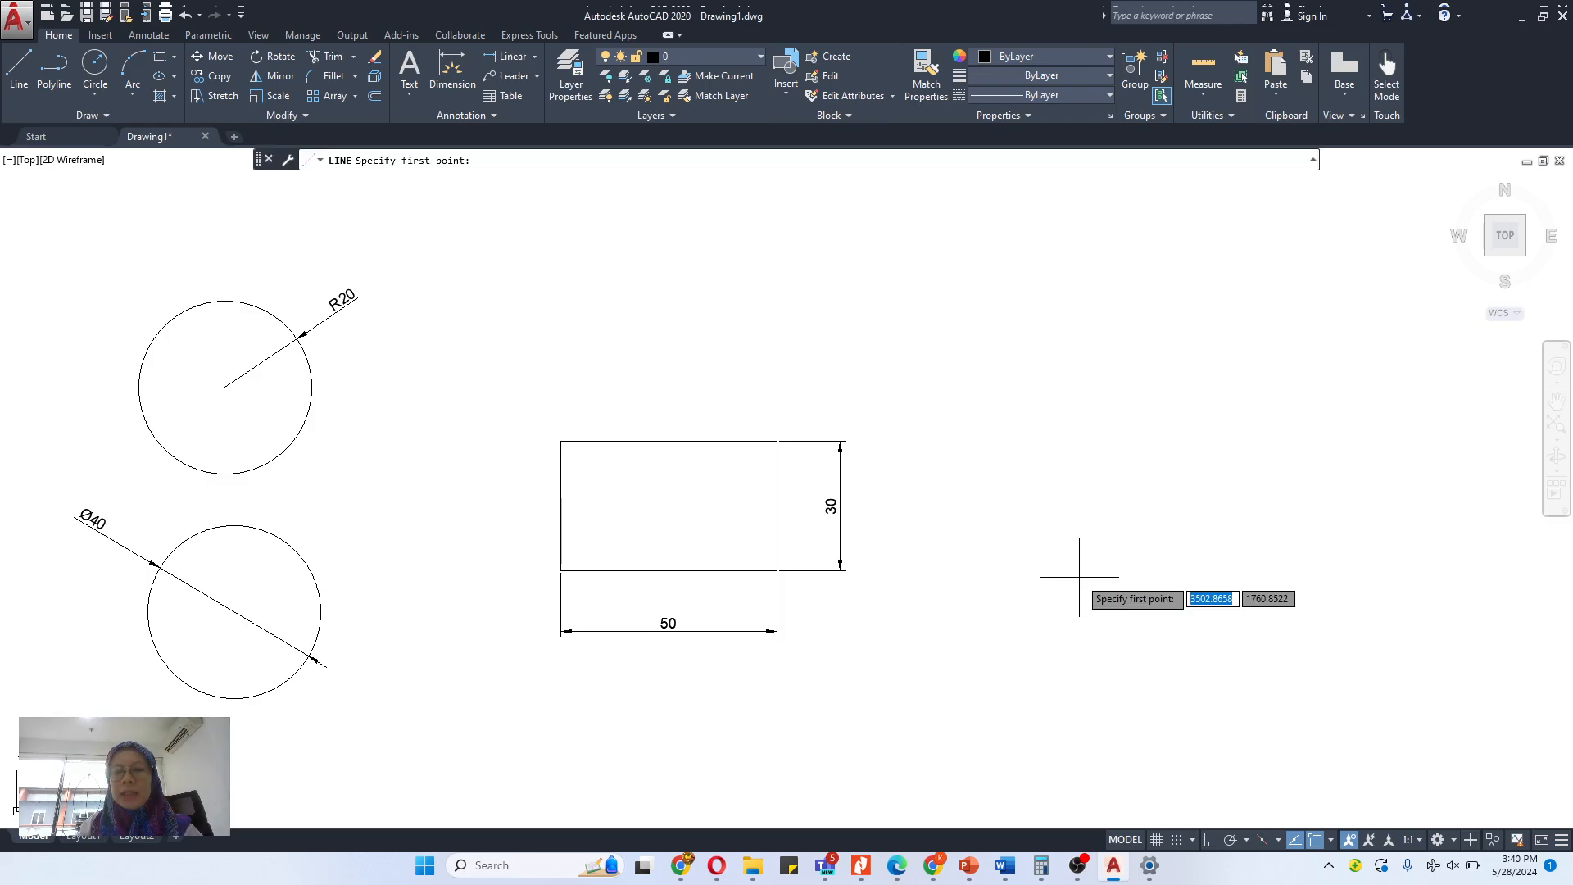
left_click(971, 569)
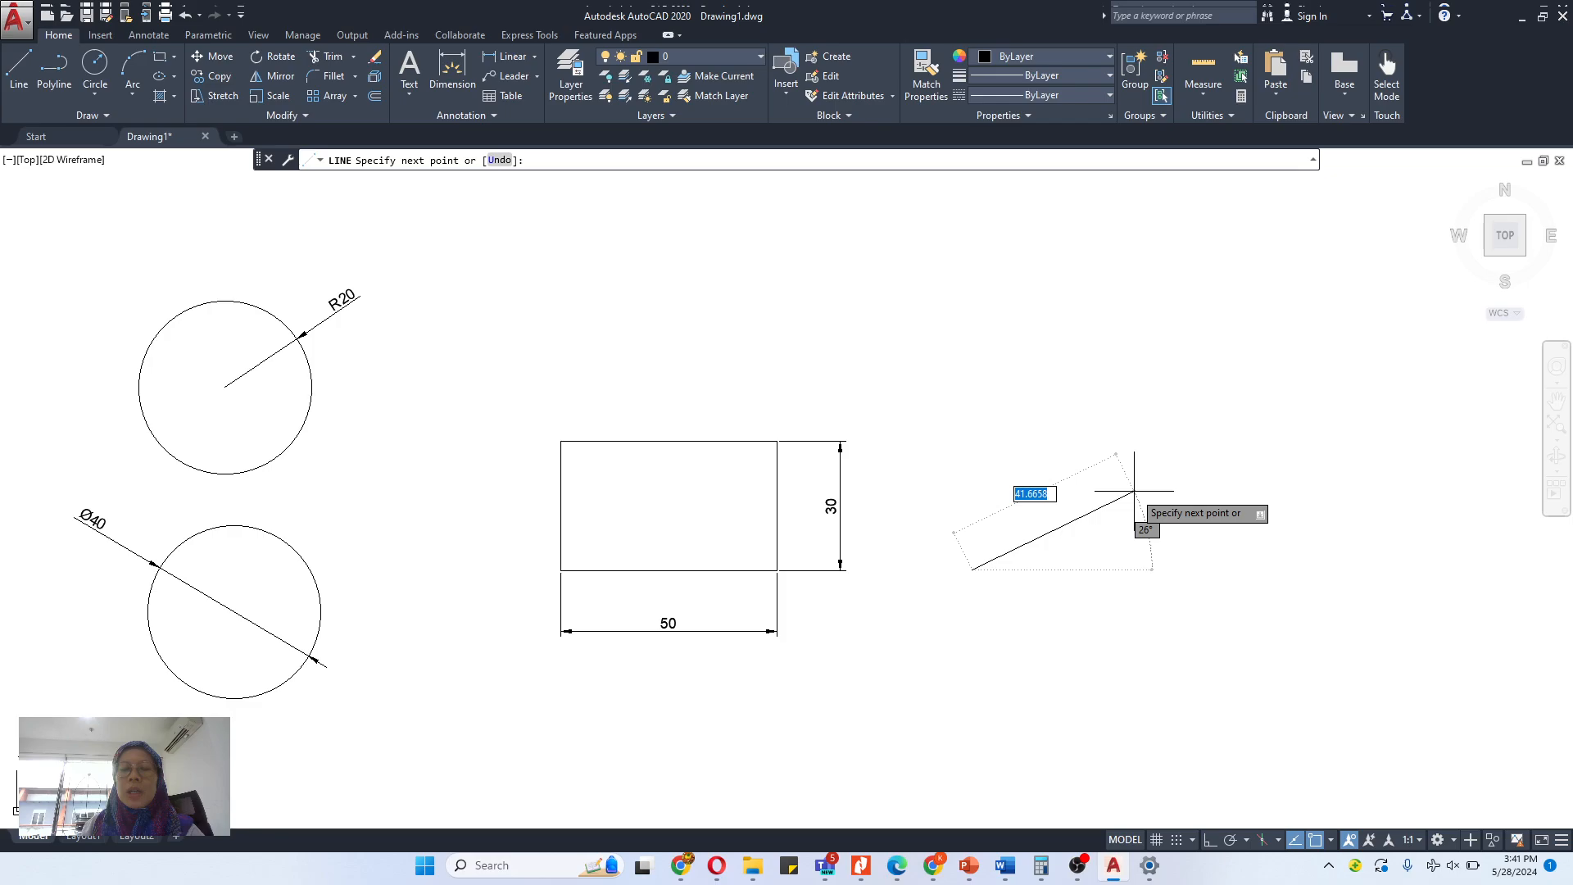
key("F8")
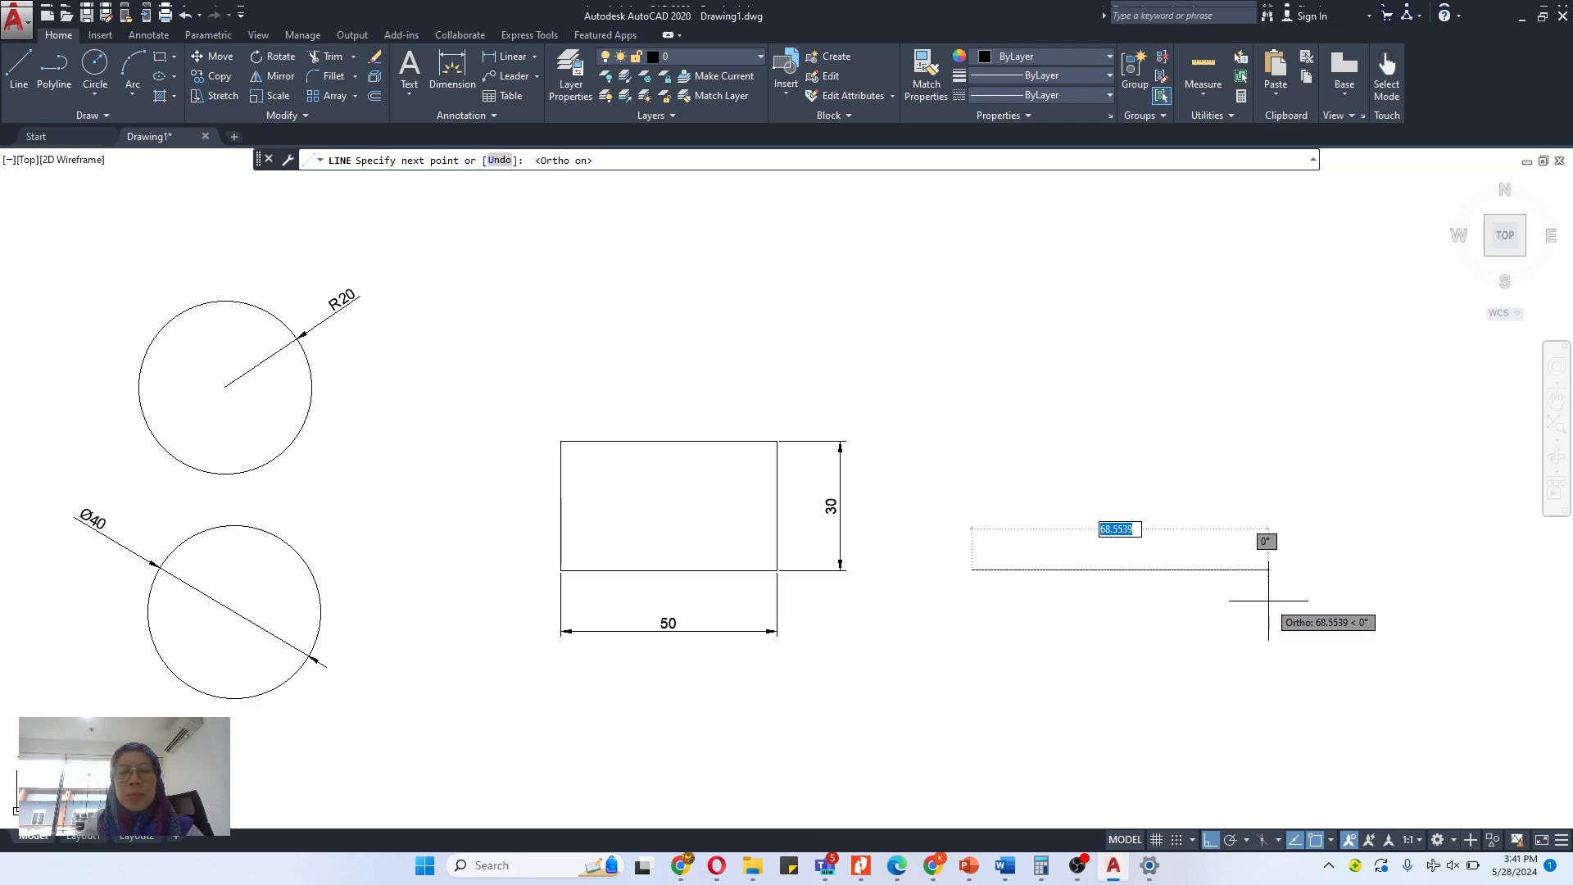
type("50")
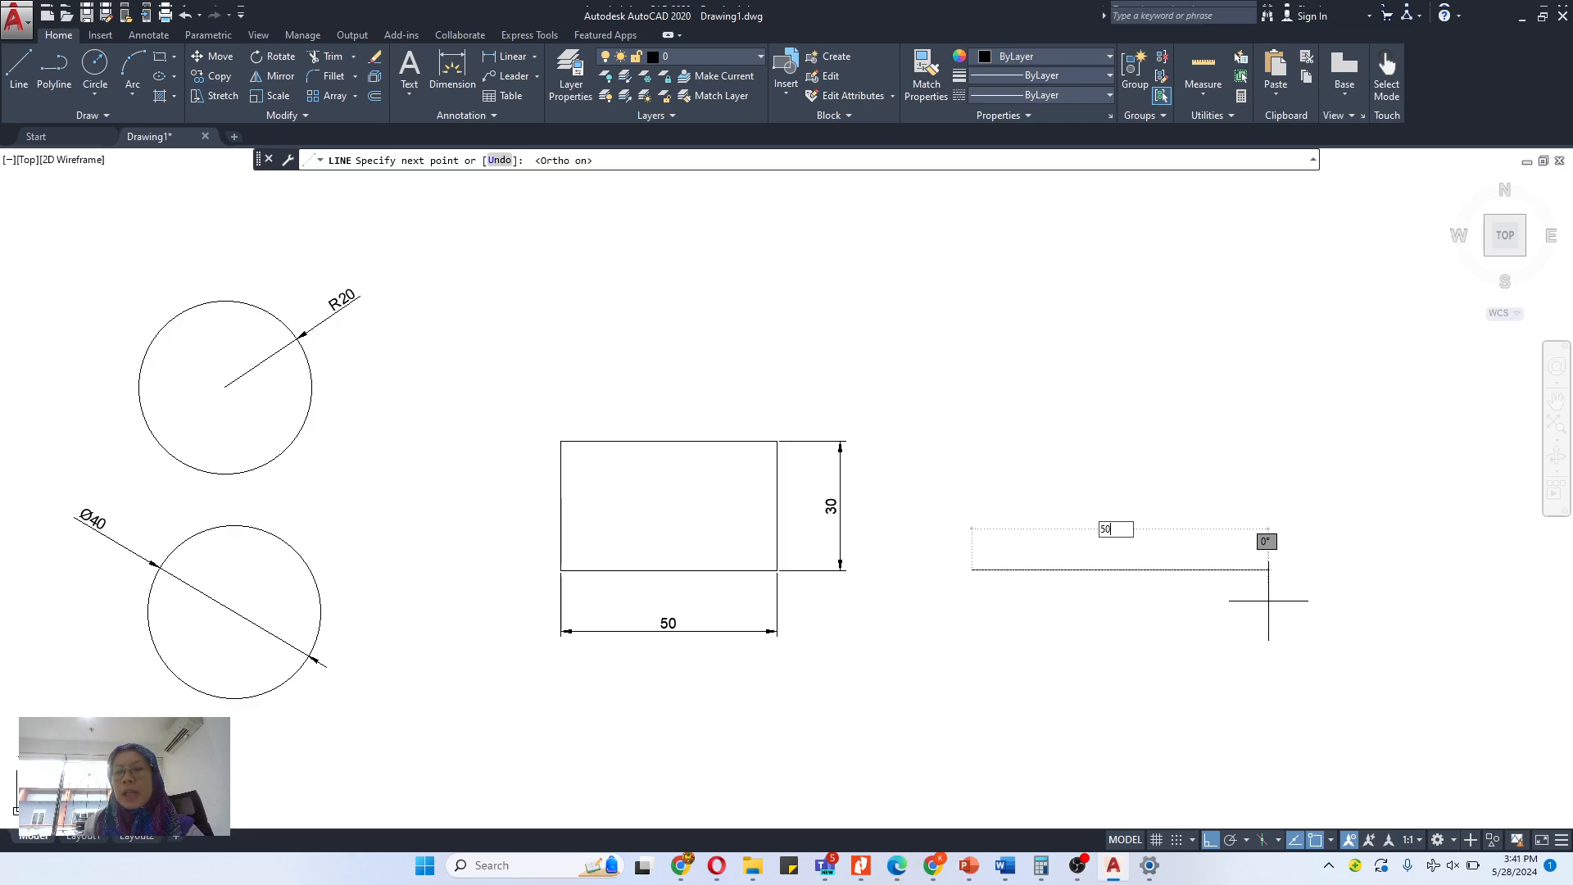
key("Return")
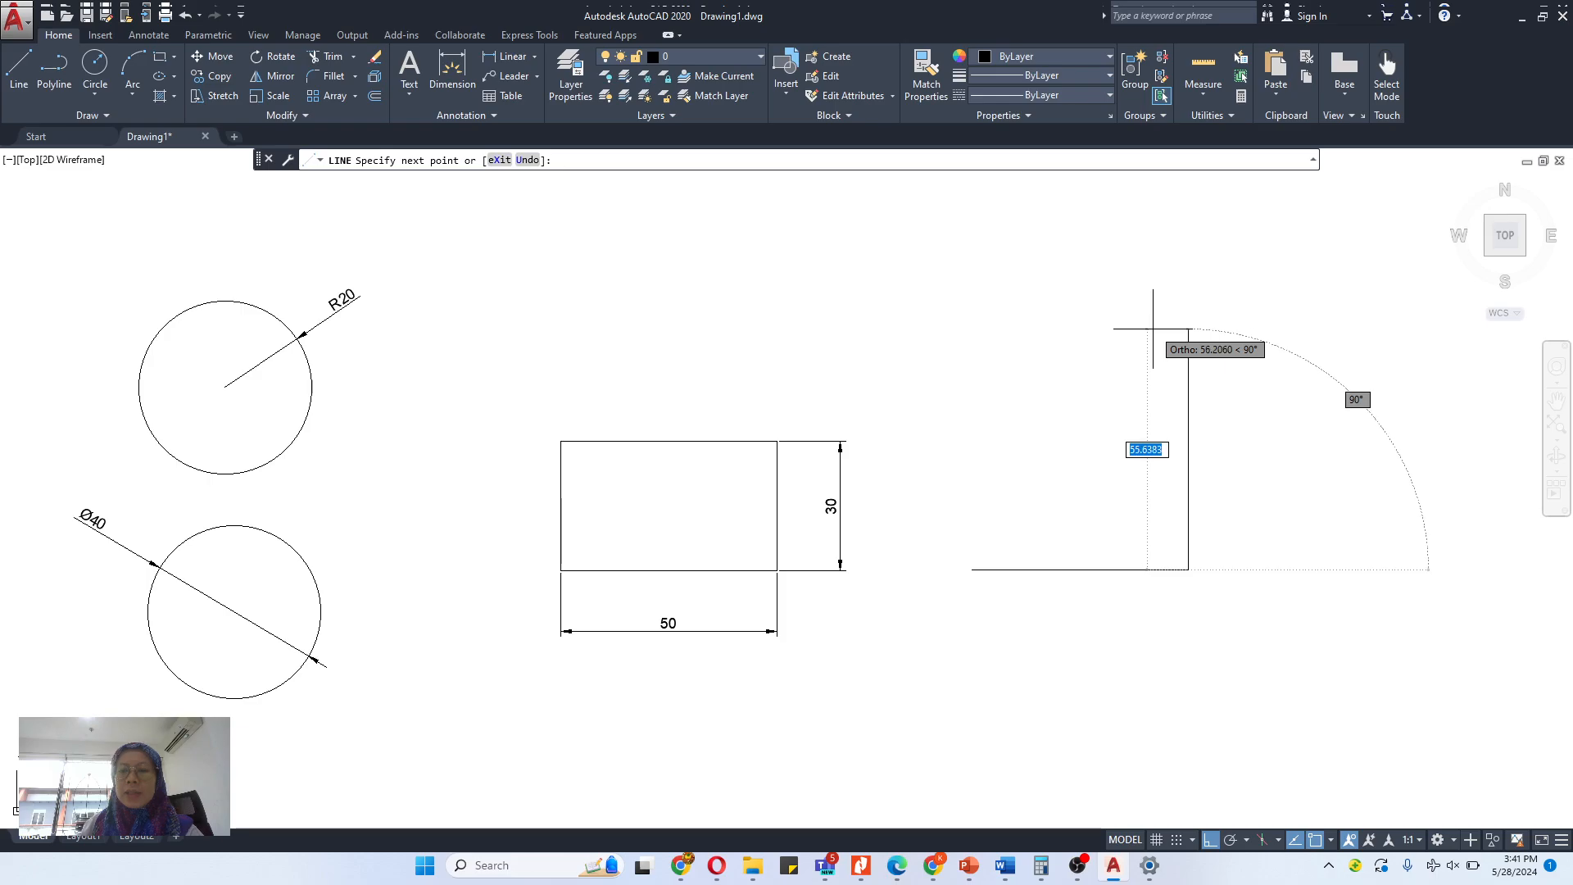
- Complete the second rectangle with line segments of 30 up, 50 left and 30 down, and finish the Line command
type("30")
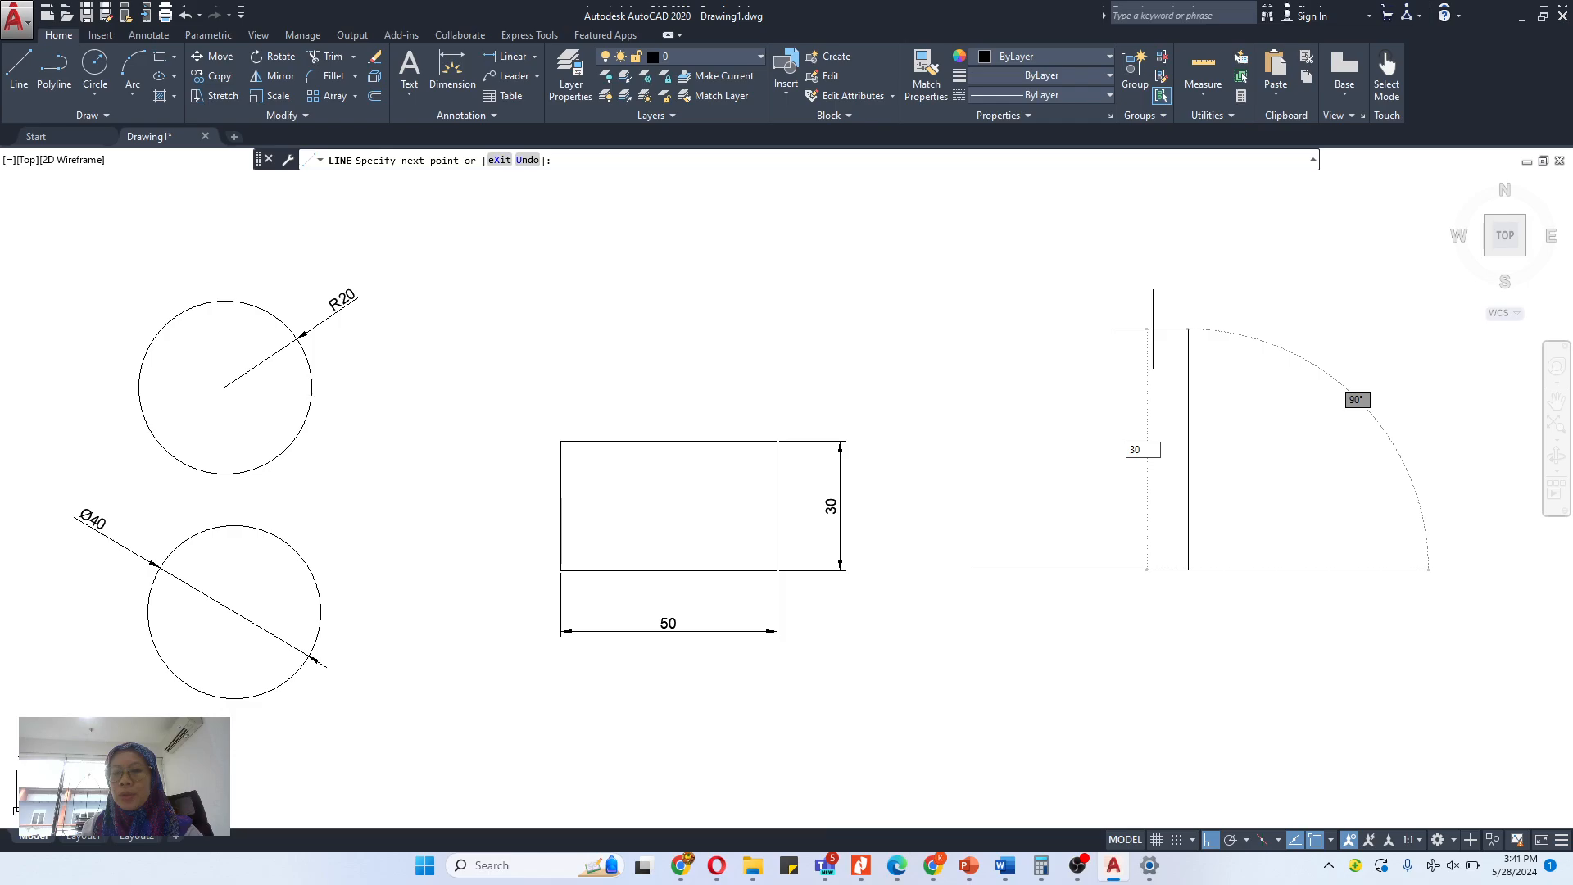
key("Return")
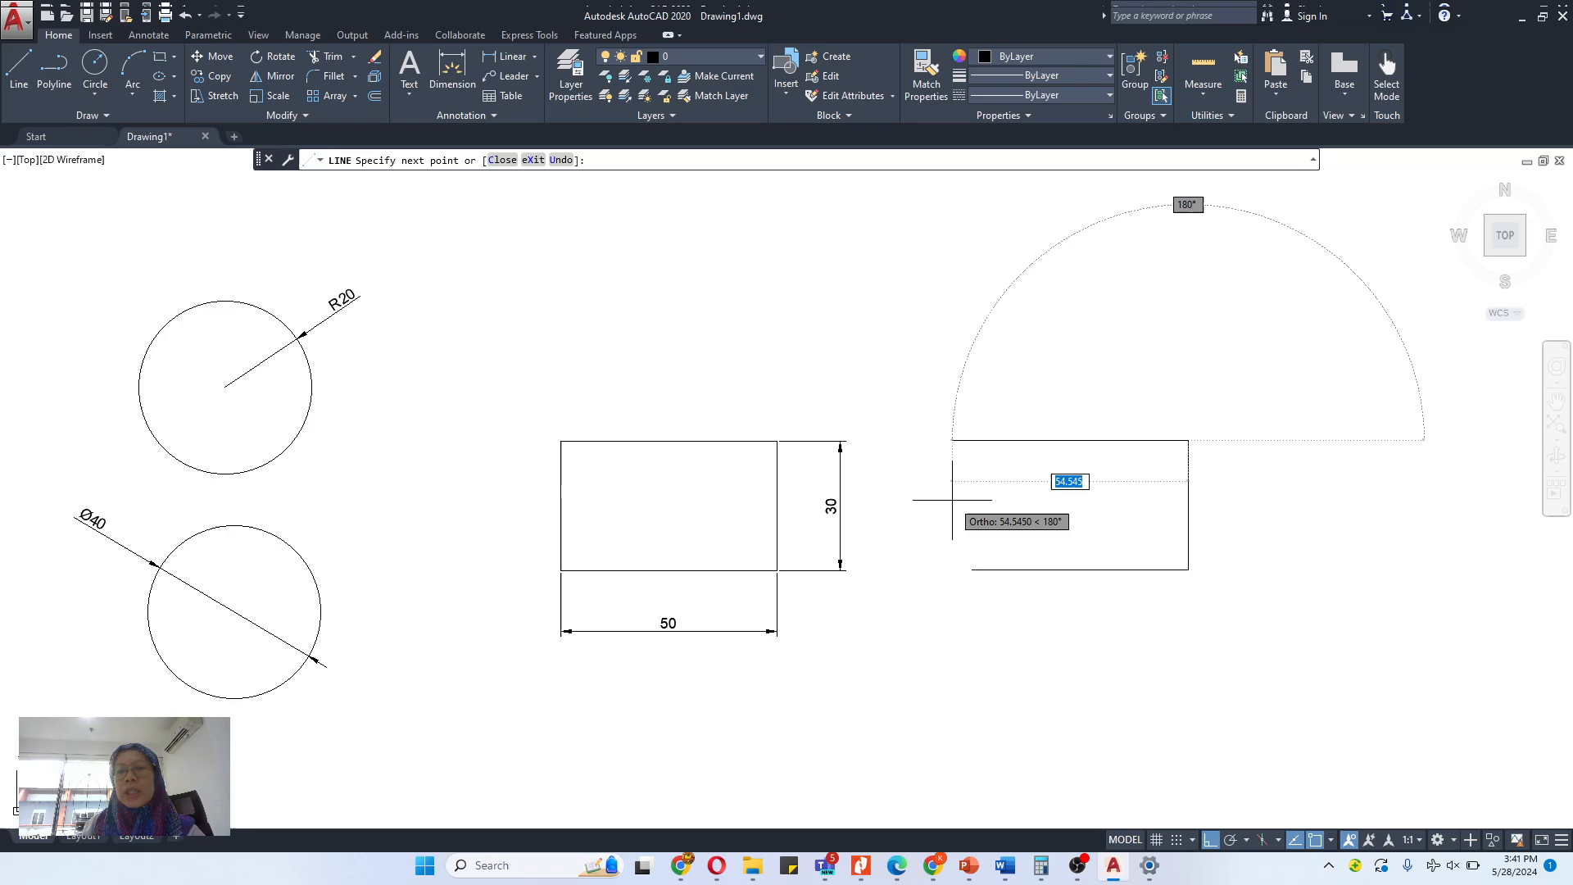
type("50")
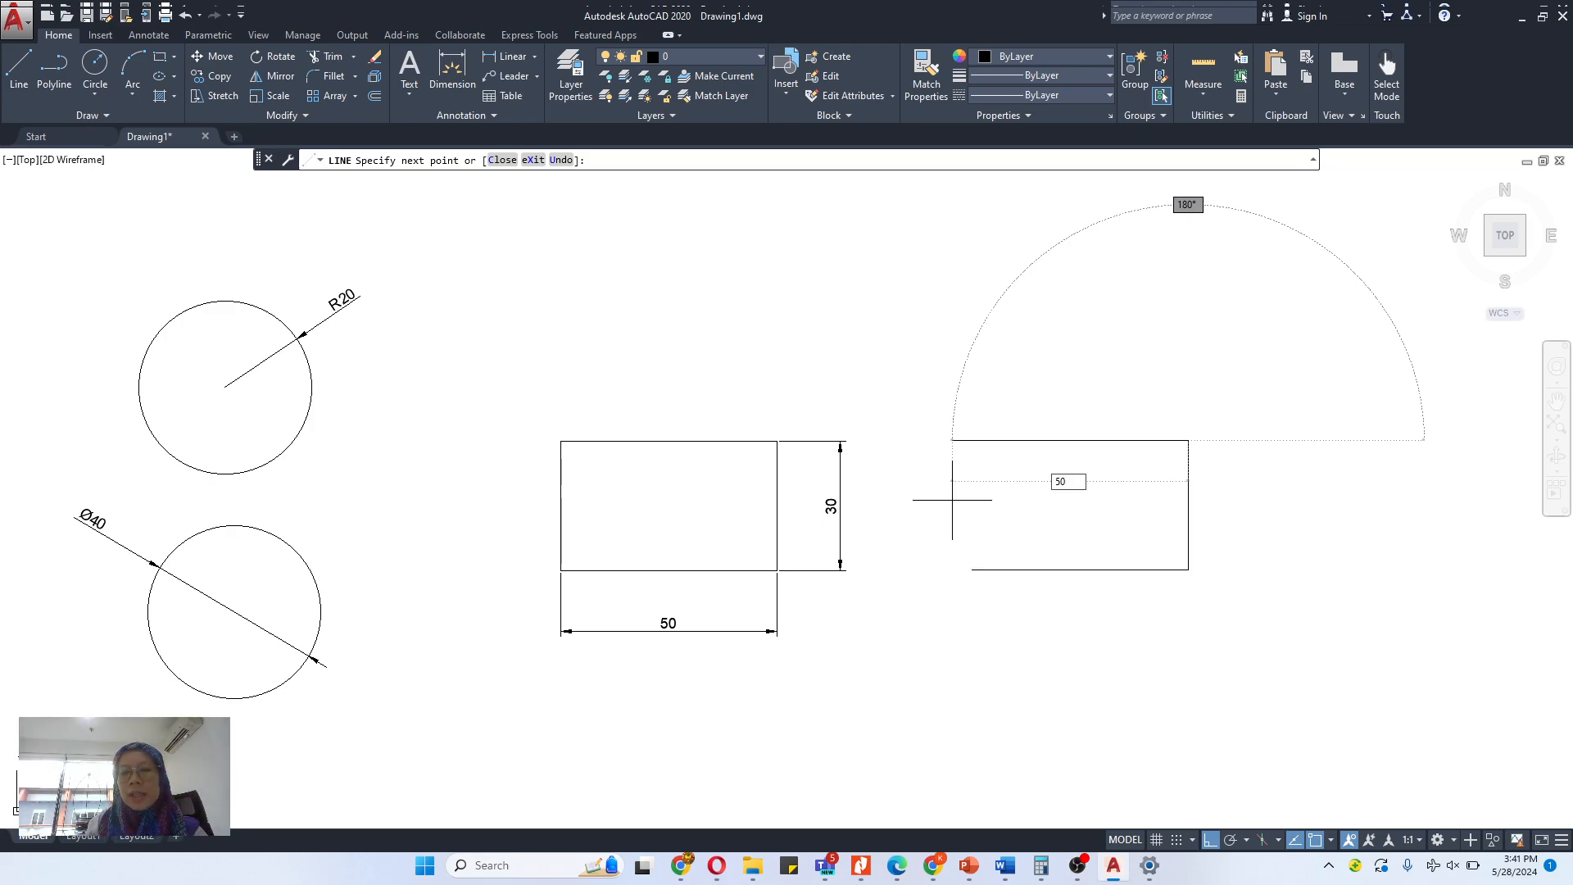
key("Return")
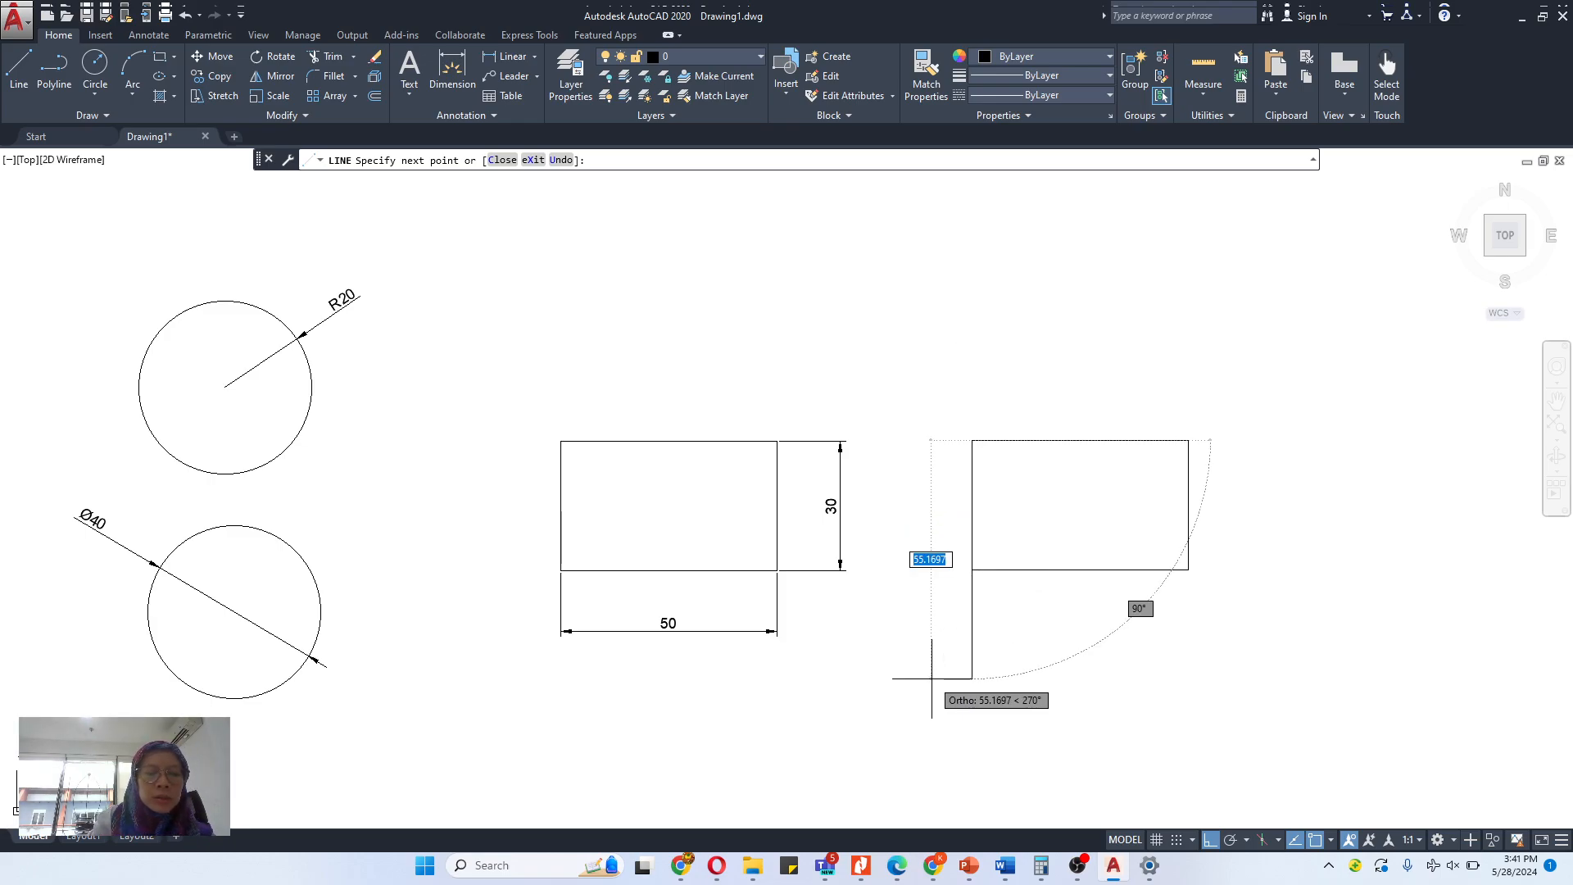
type("3")
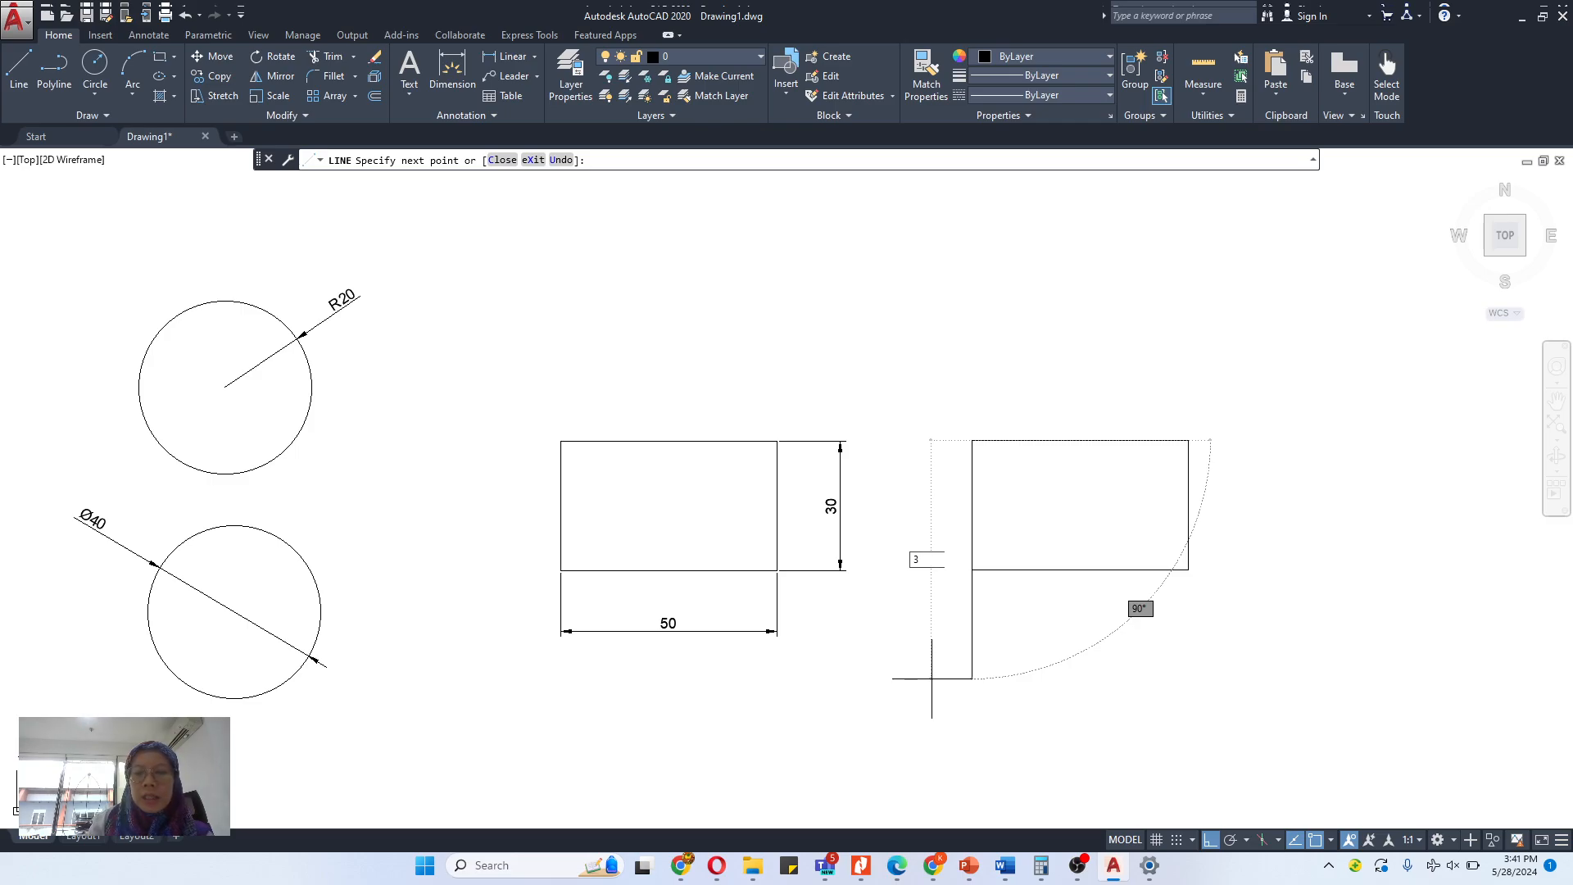
type("0")
key("Return")
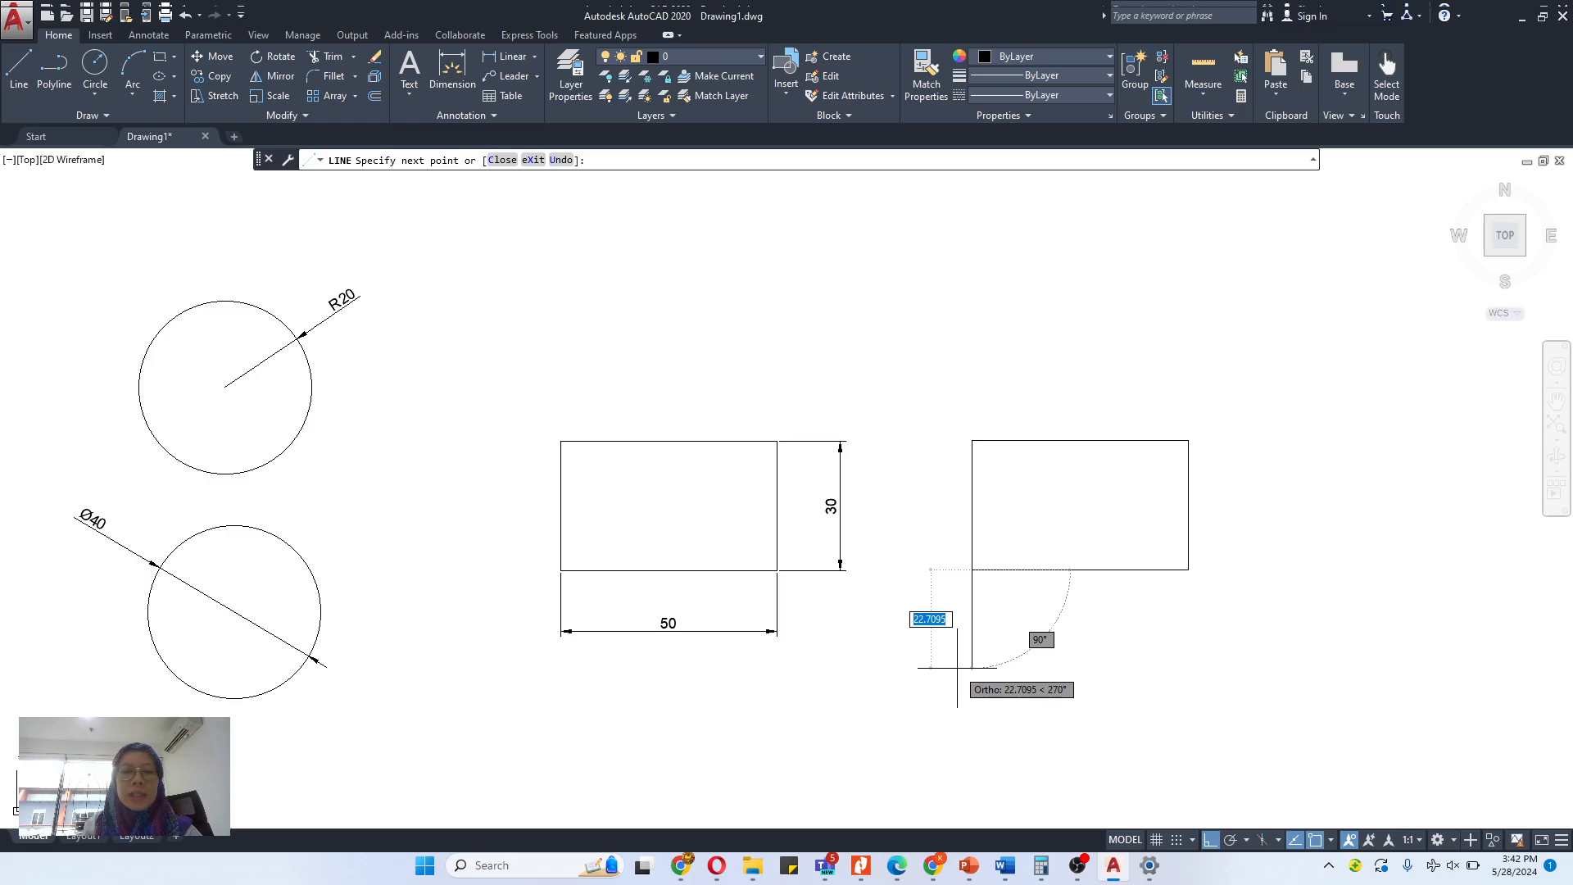
key("Escape")
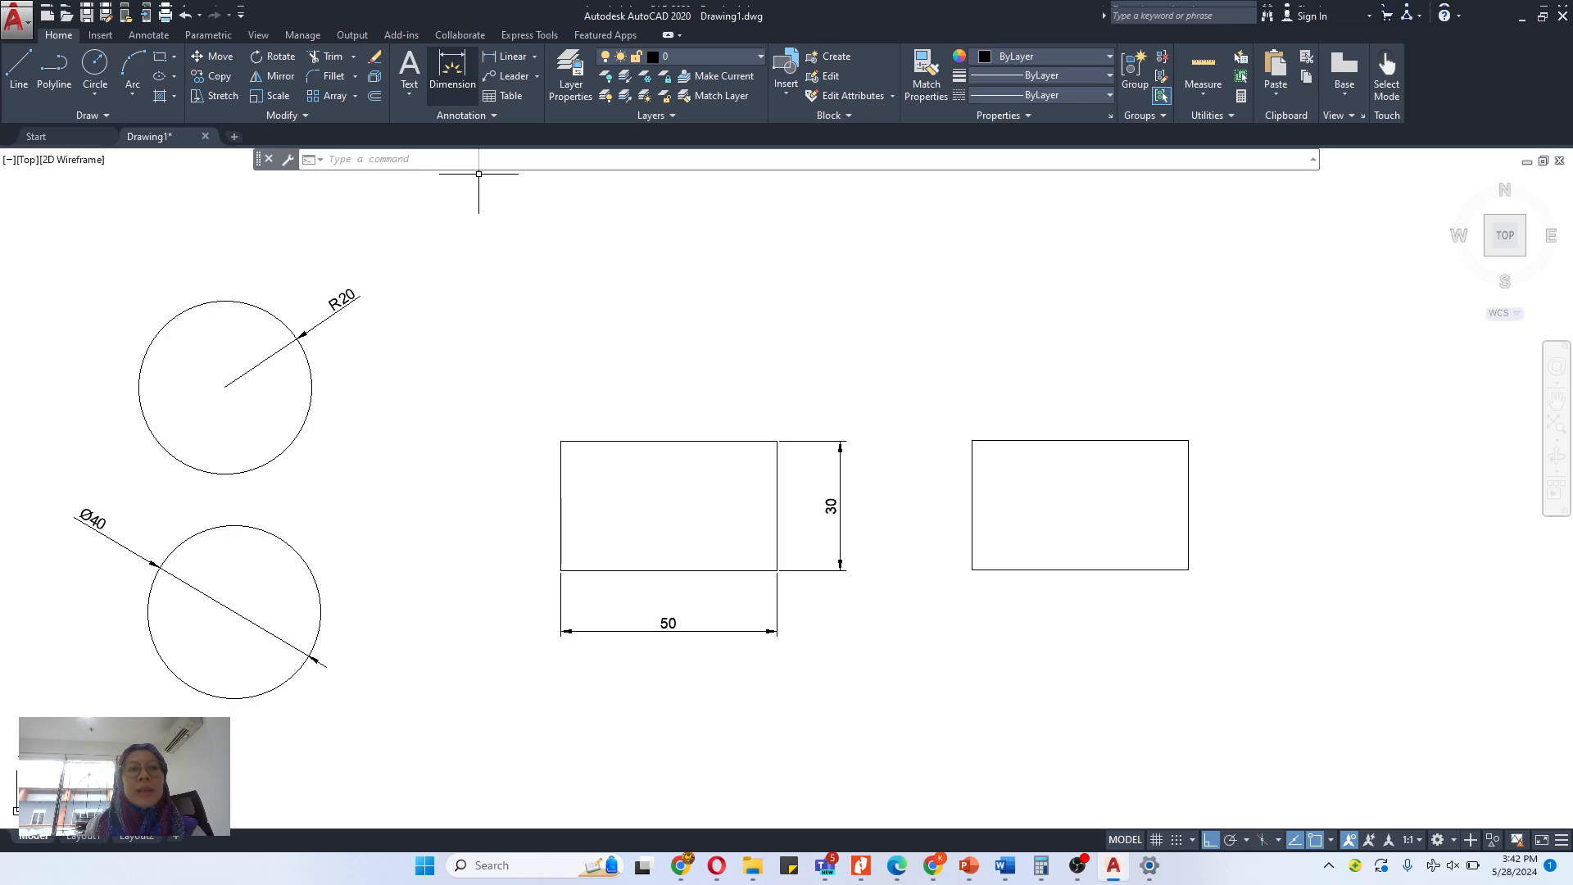
- Dimension the second rectangle's top edge, placed above it, and its right edge, placed outside it, and finish the Dimension command
left_click(452, 73)
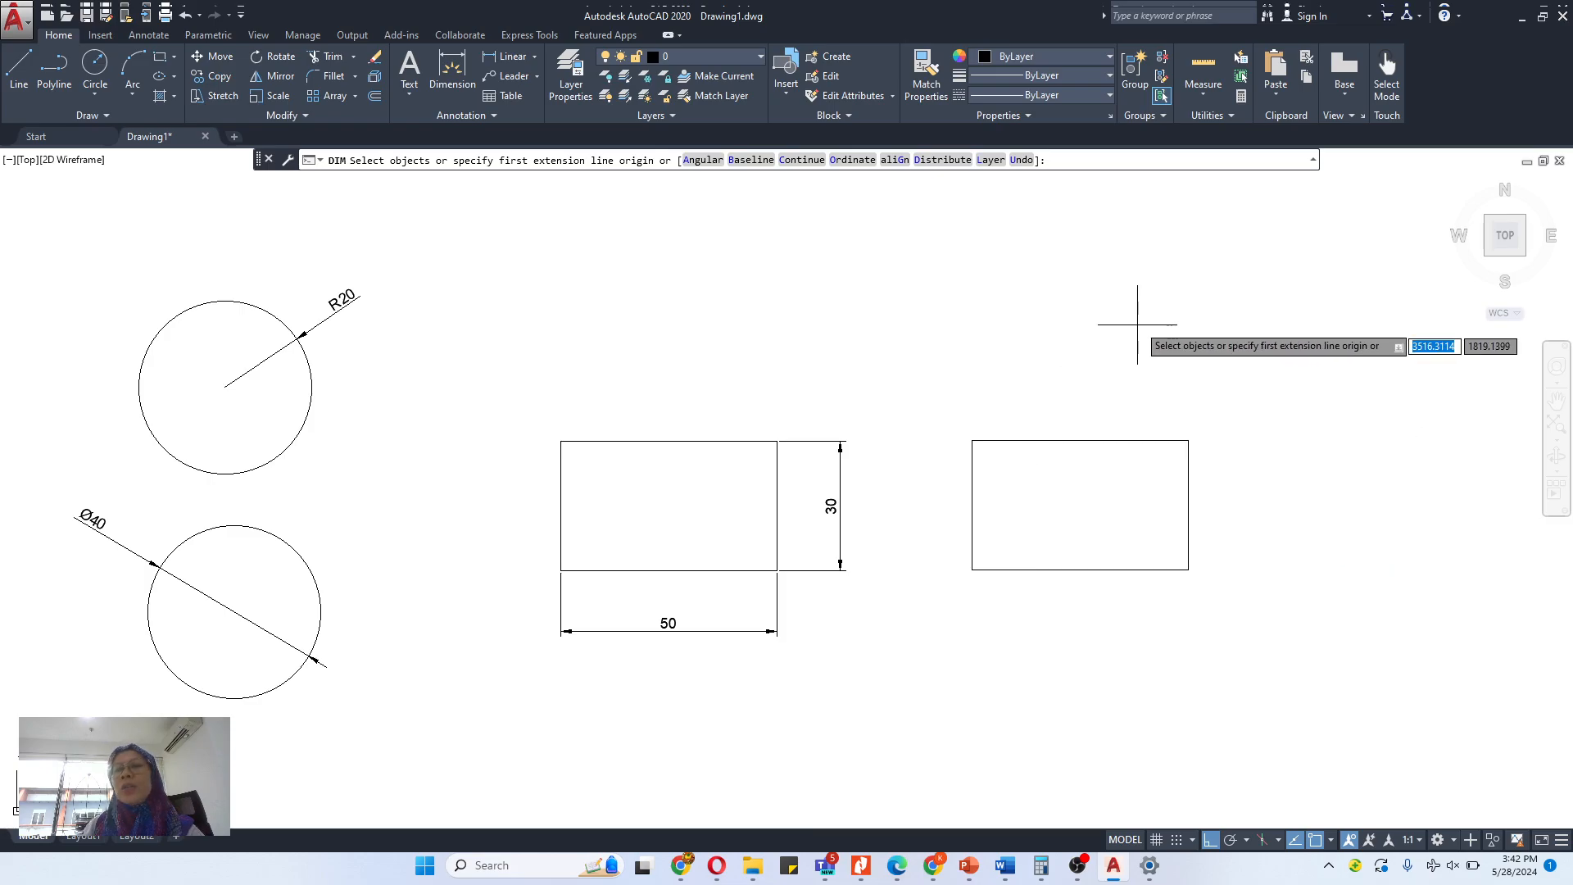
left_click(1060, 439)
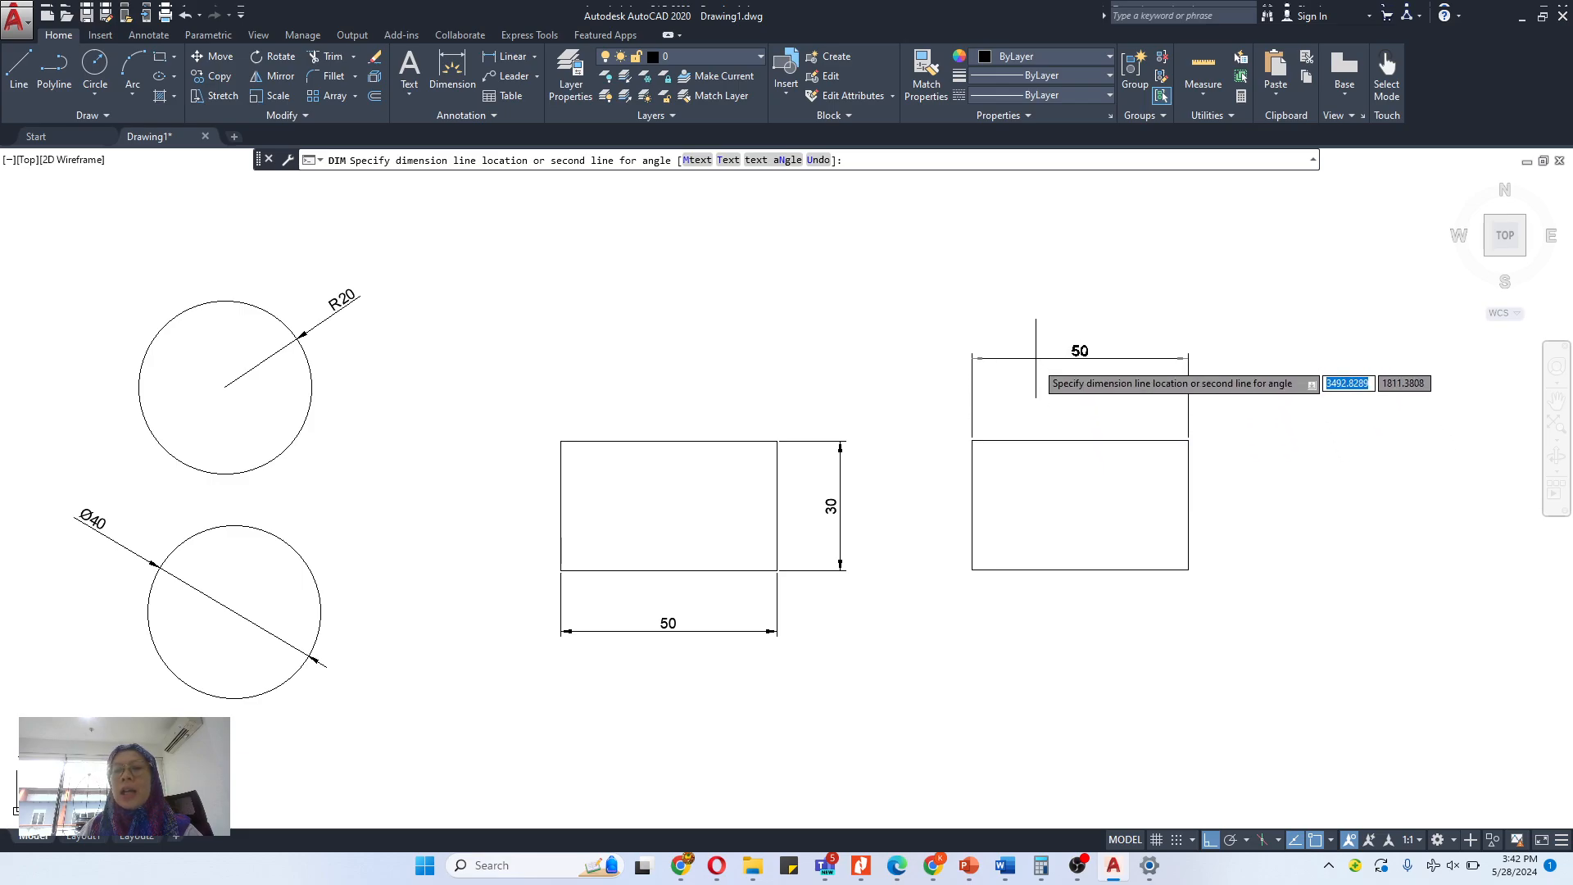
left_click(1074, 395)
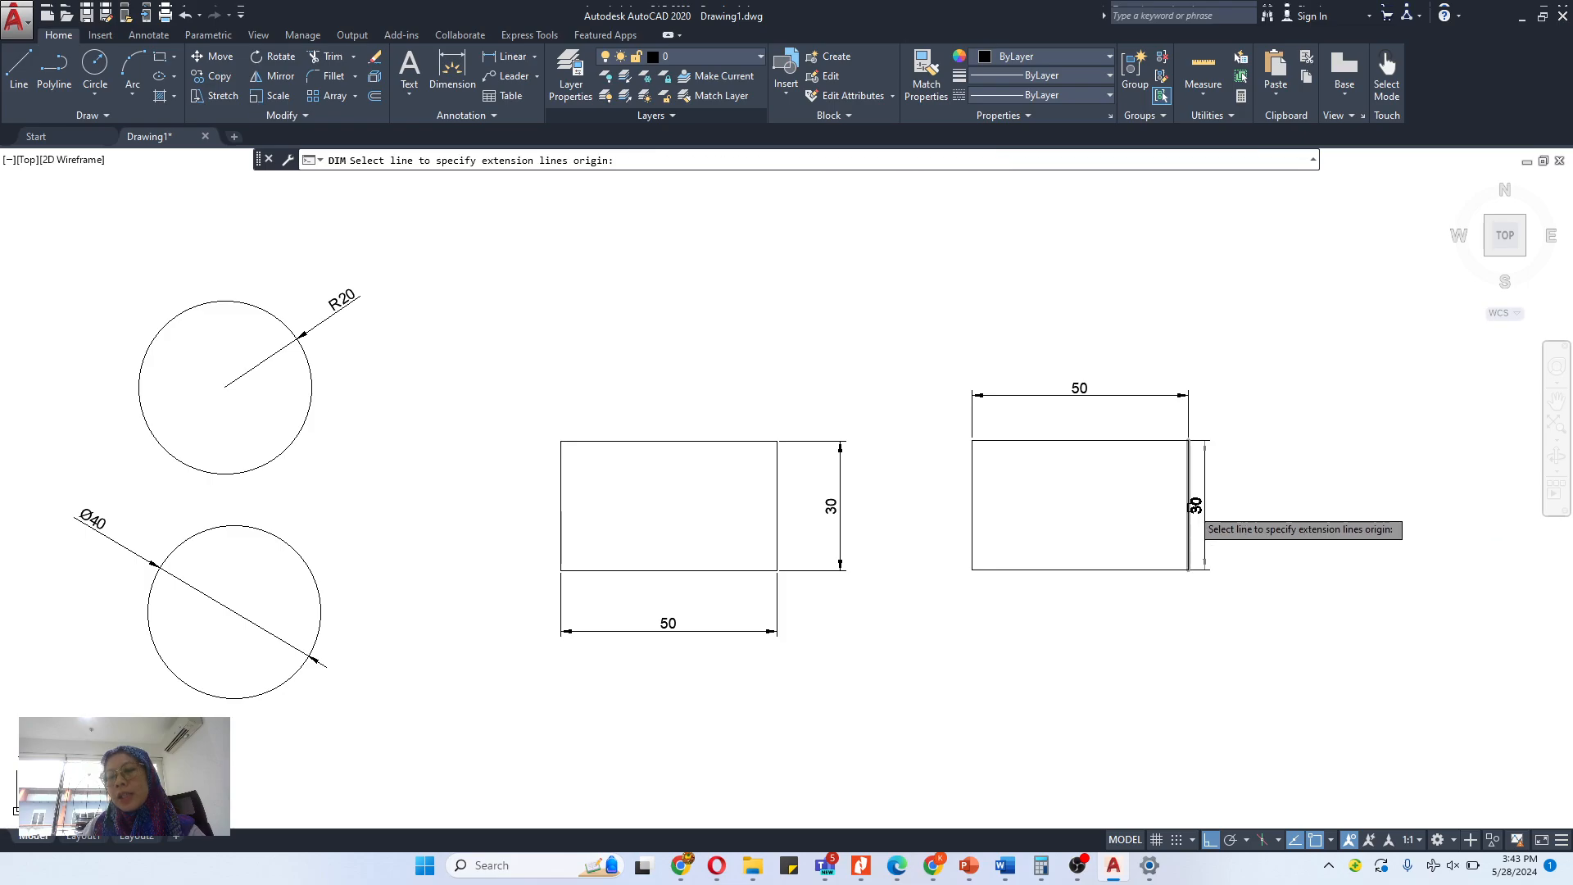
left_click(1188, 505)
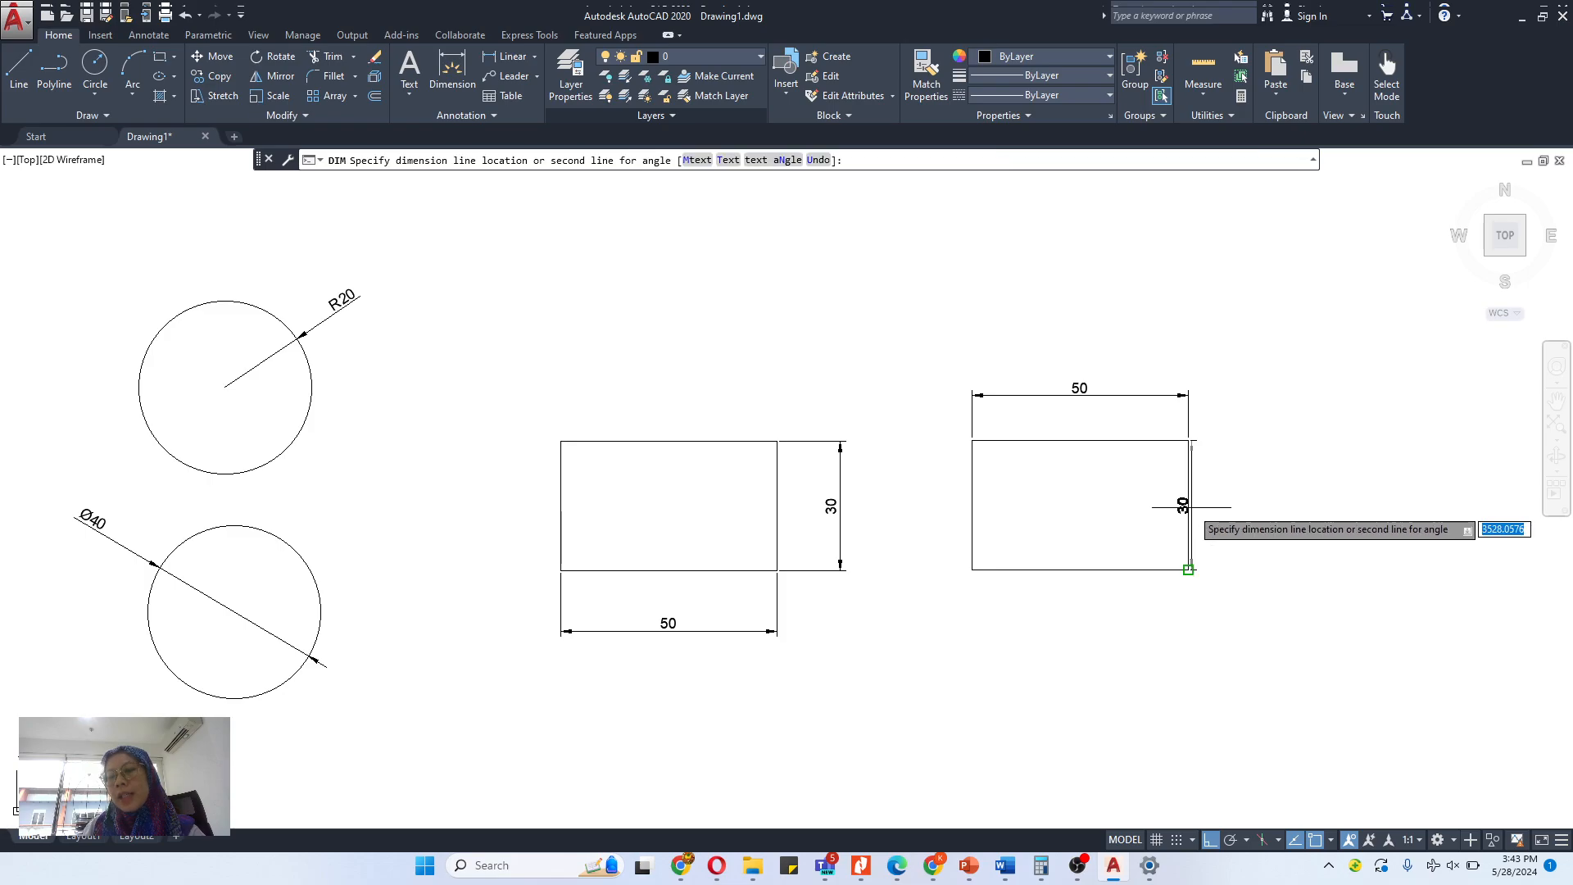
left_click(1252, 505)
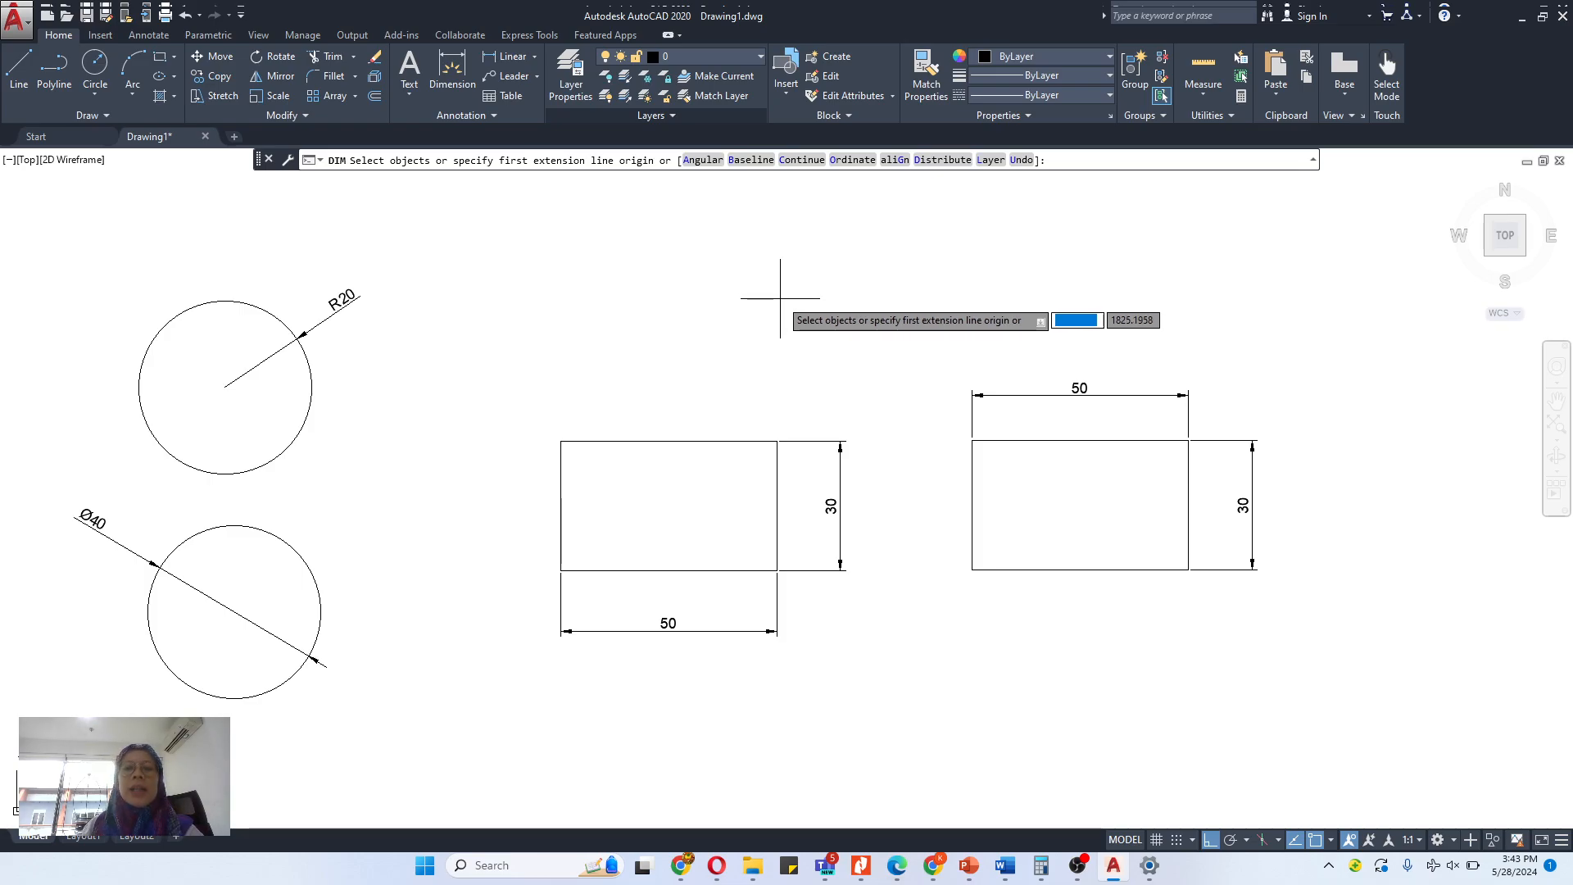
key("Escape")
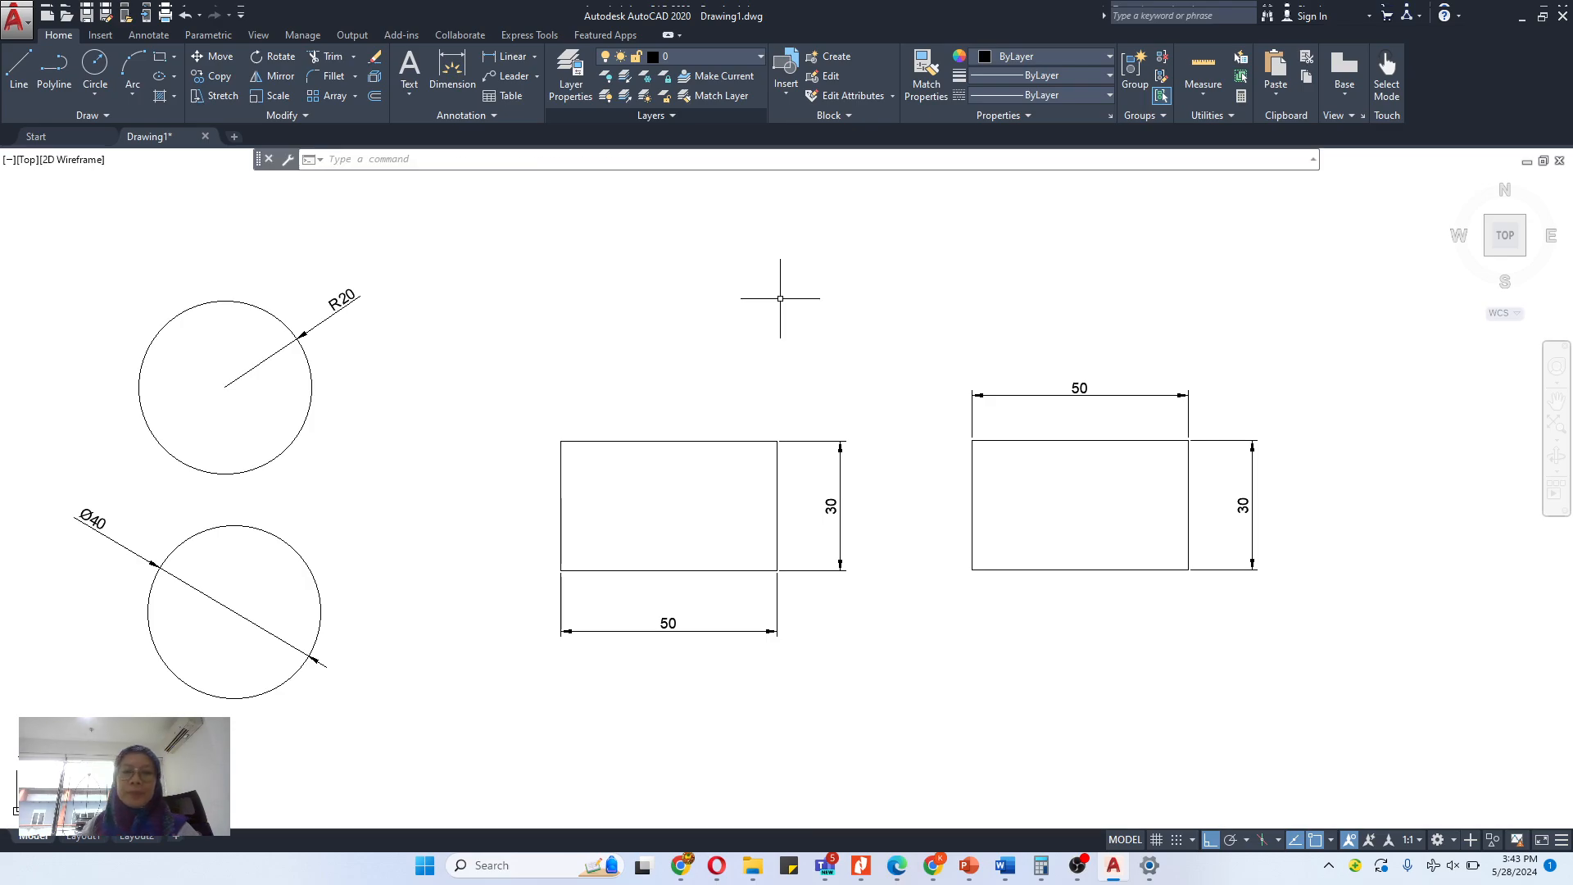